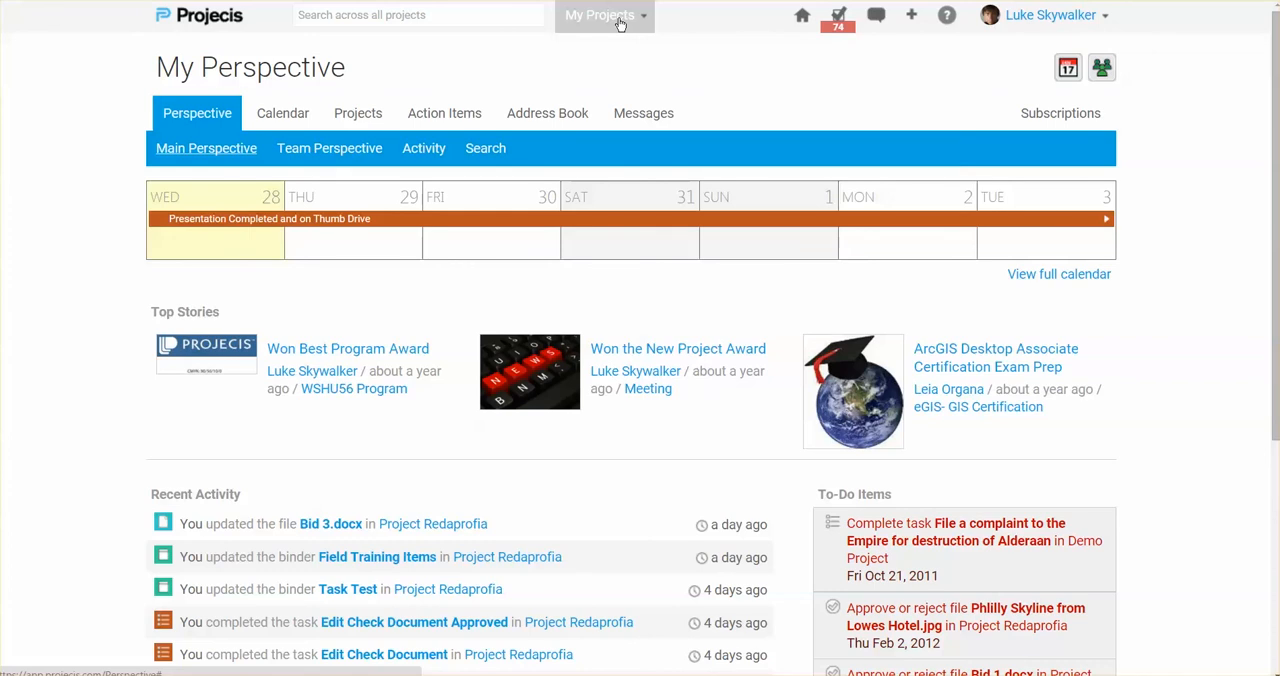
# - Open the "2 Commercial Real Estate: Space Port Buyer" project's details for editing through workspace management
pyautogui.click(619, 22)
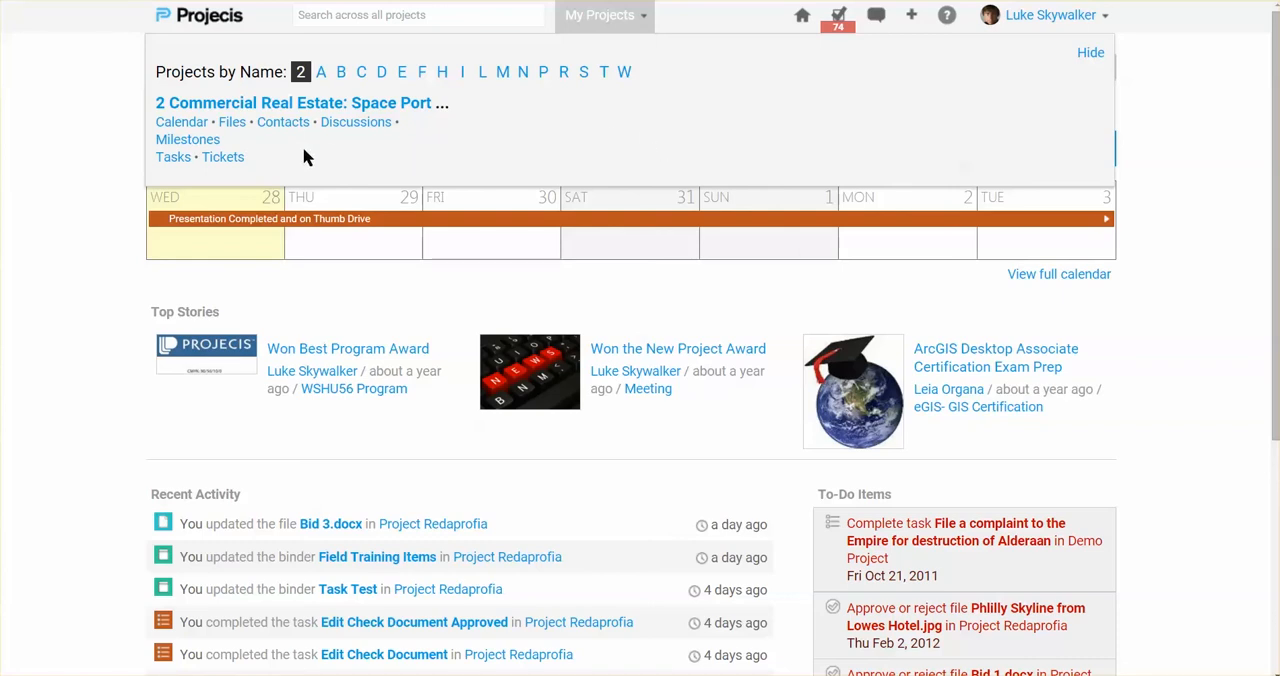
pyautogui.click(1050, 18)
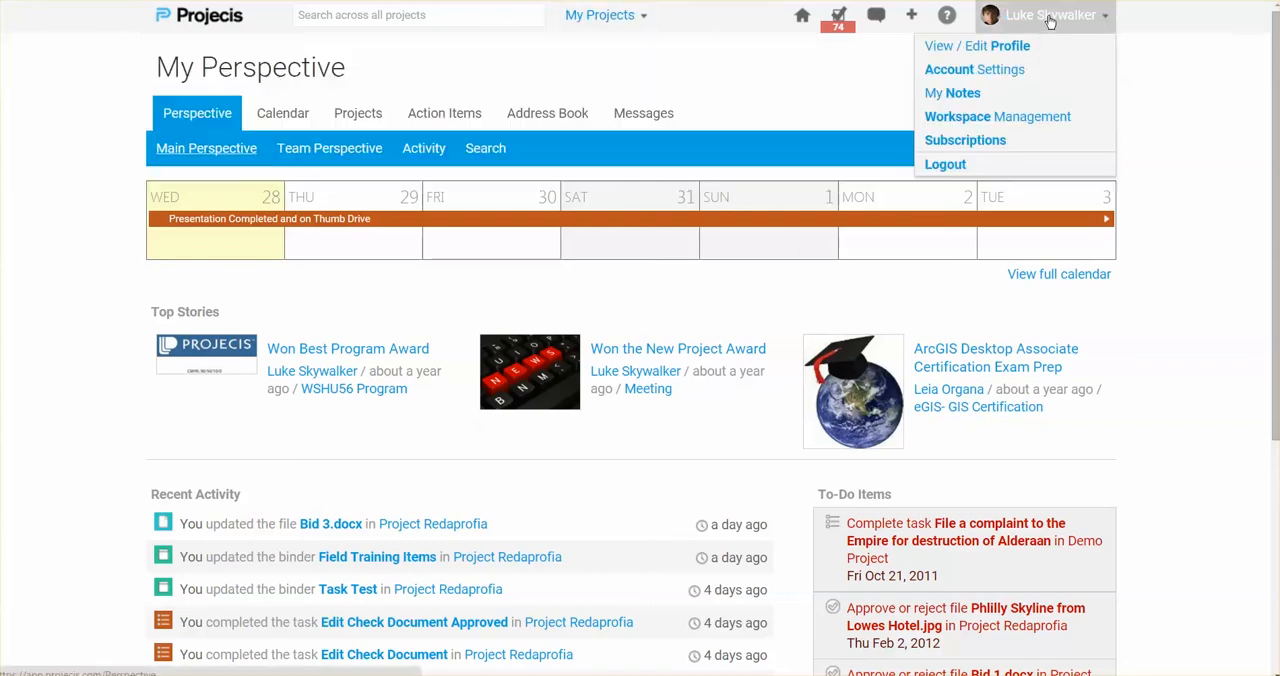
pyautogui.click(1013, 122)
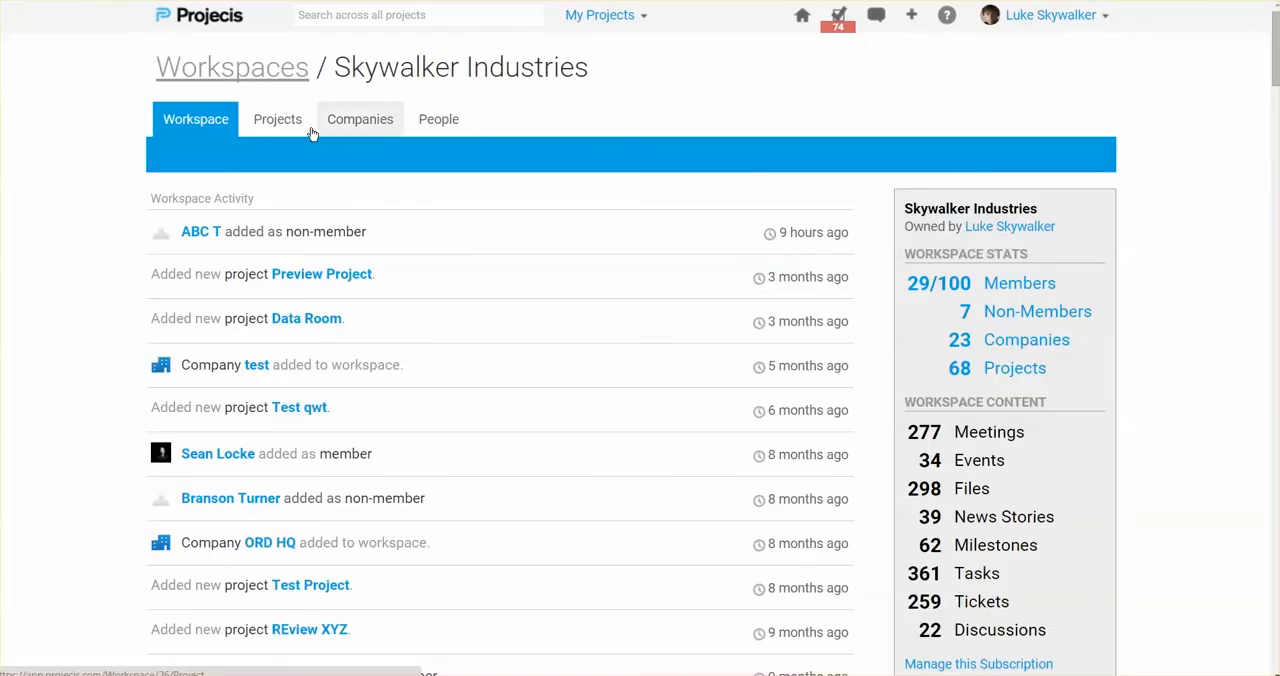
pyautogui.click(291, 127)
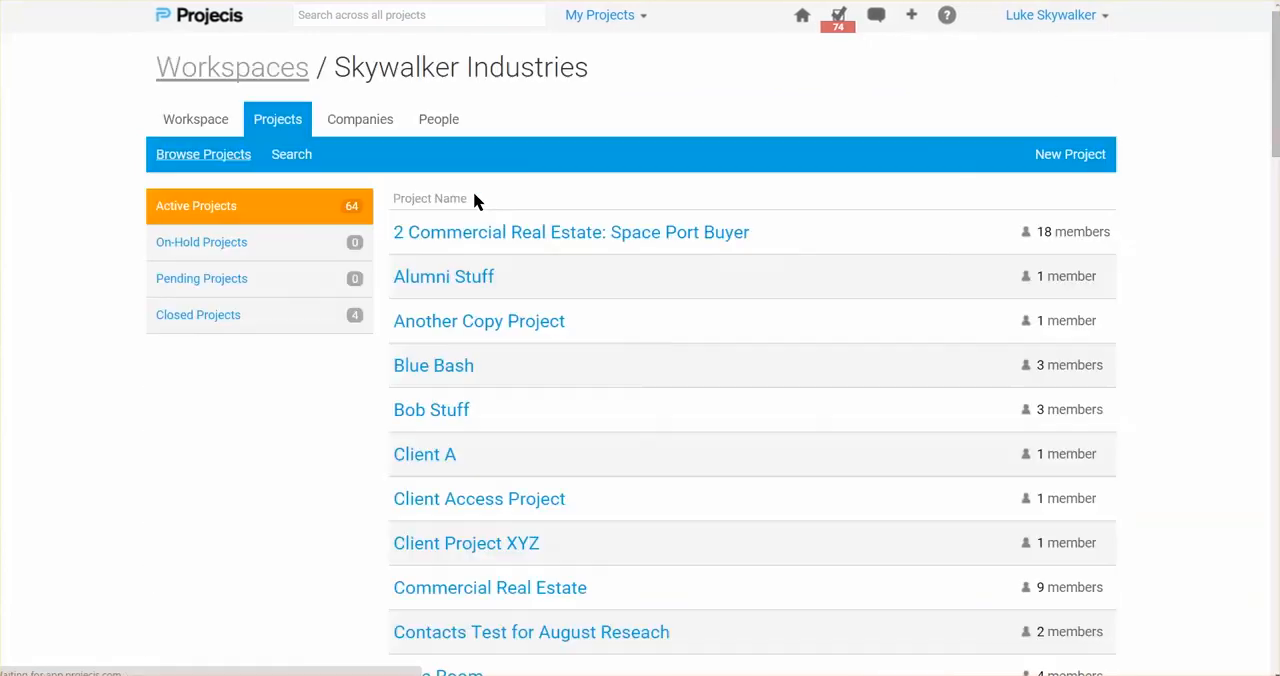
pyautogui.click(494, 237)
pyautogui.scroll(-1, 420, 296)
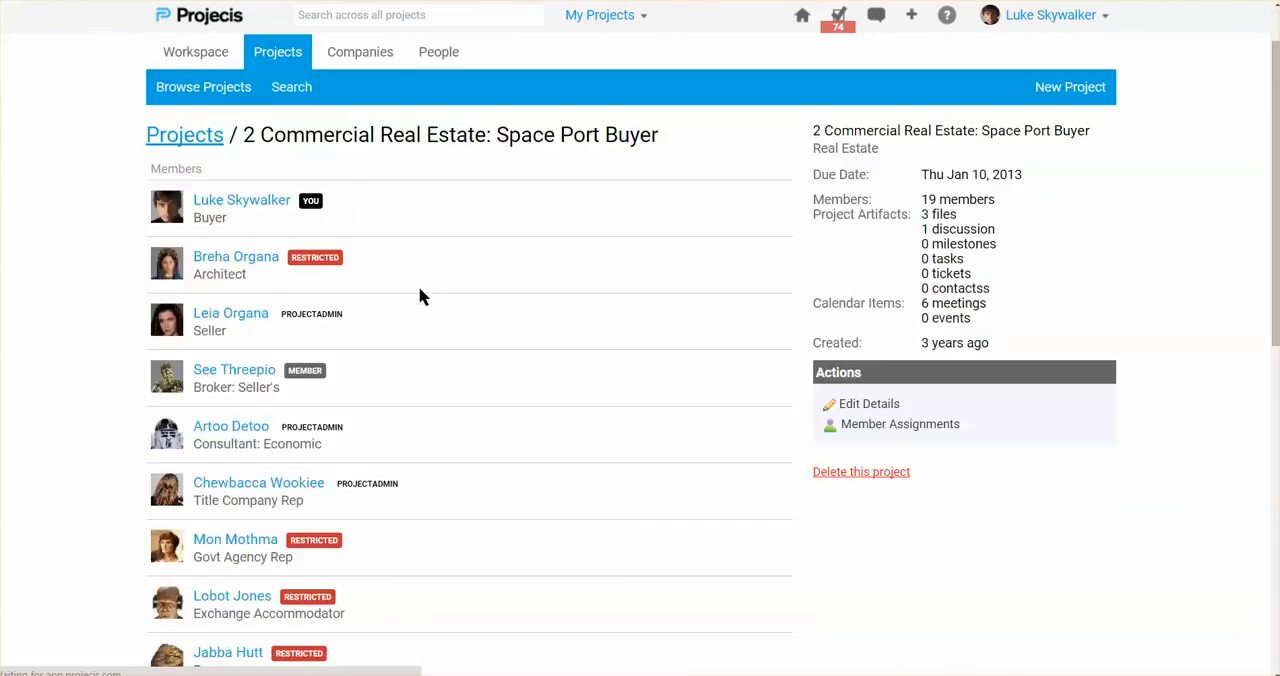
pyautogui.click(852, 405)
pyautogui.scroll(-1, 684, 402)
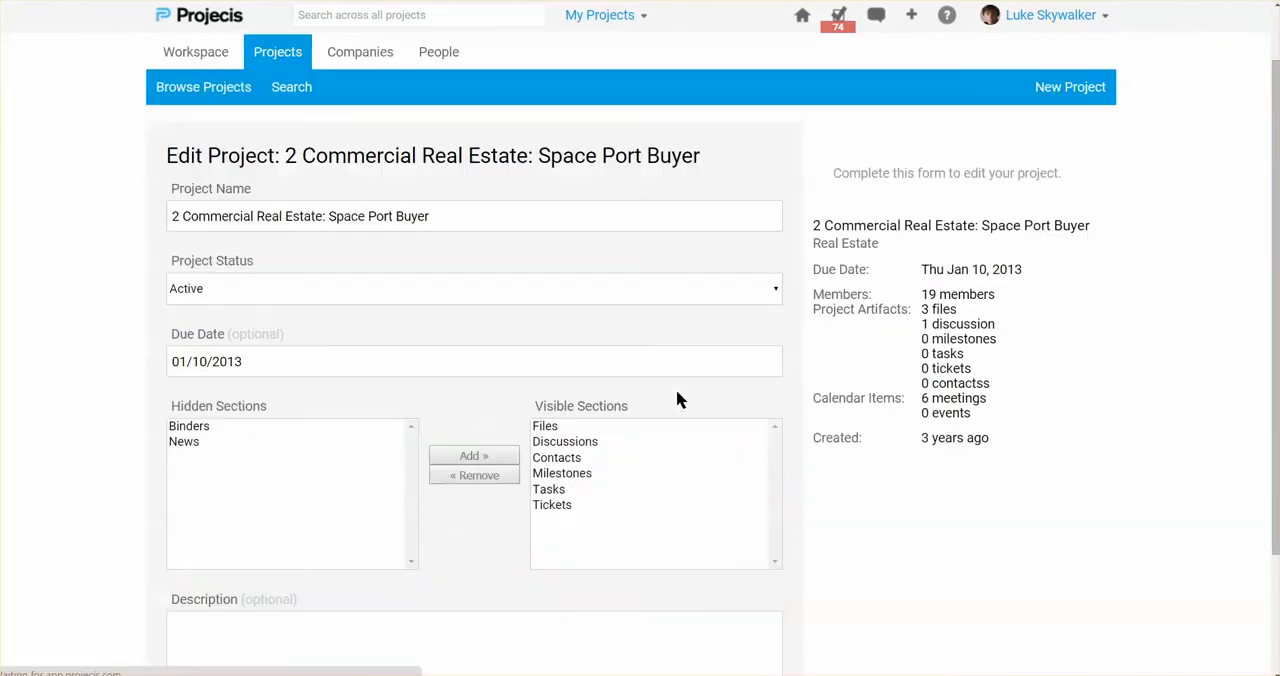
# - Move Binders from the hidden to the visible sections of the project and save the update
pyautogui.click(280, 427)
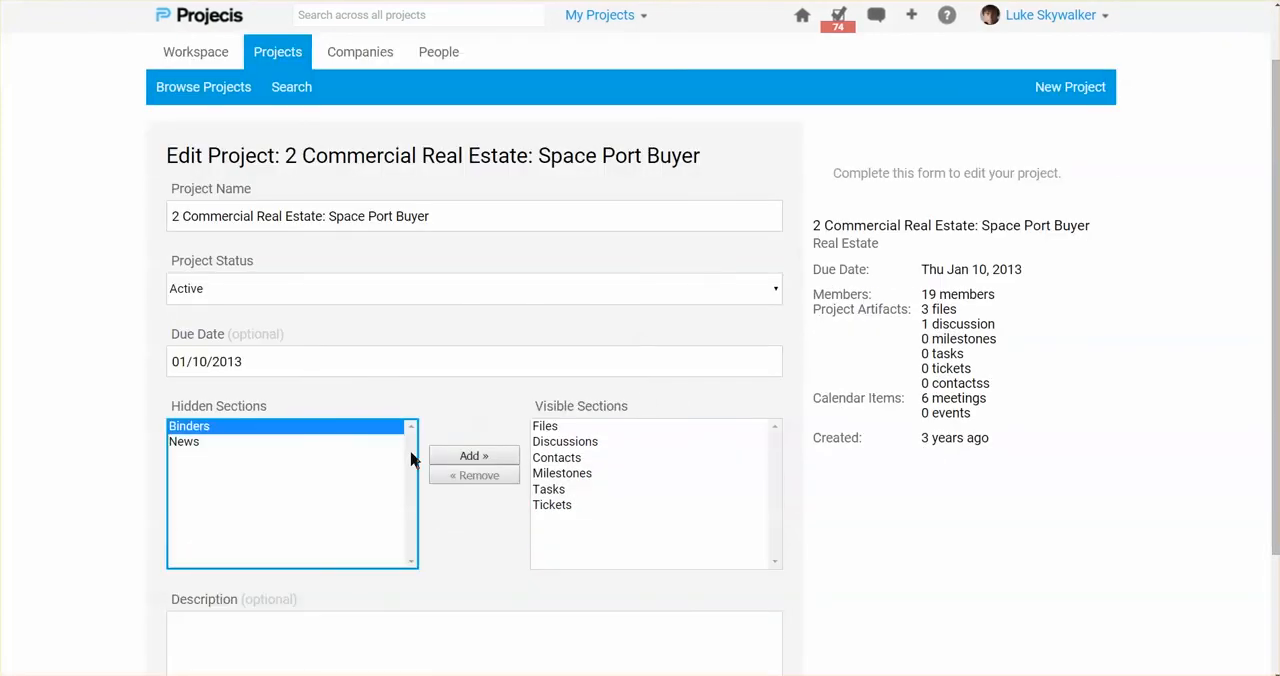
pyautogui.click(474, 456)
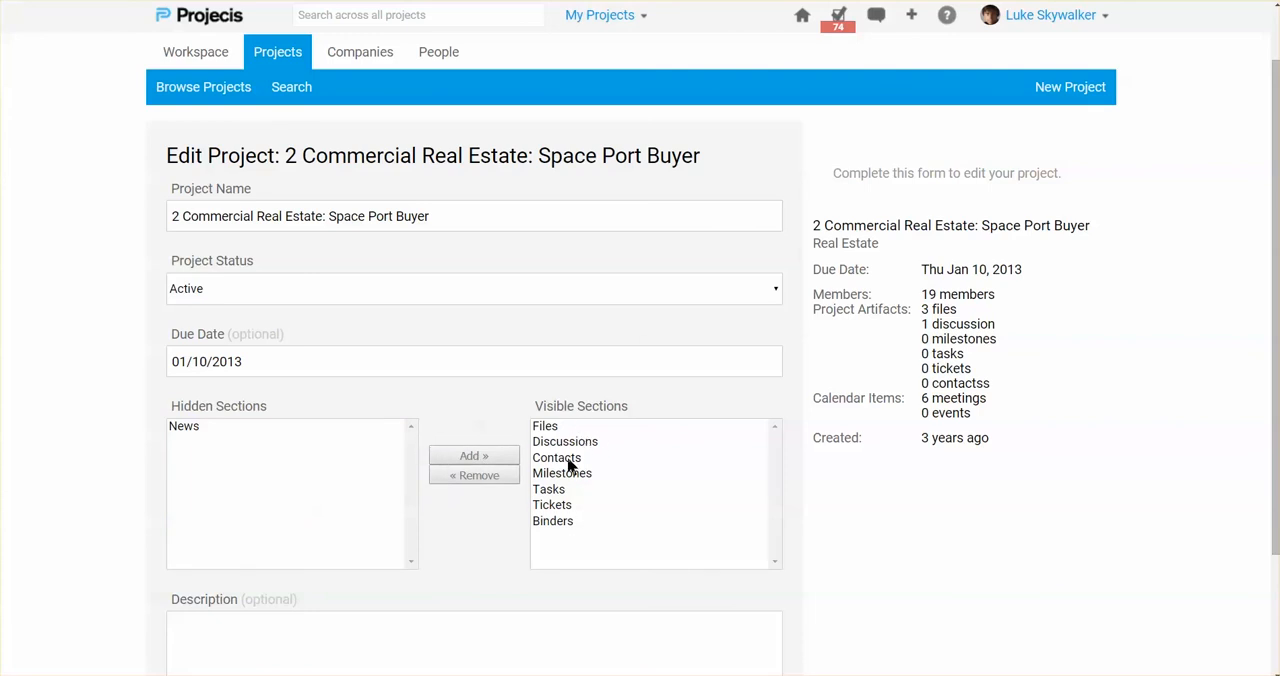
pyautogui.scroll(-3, 663, 481)
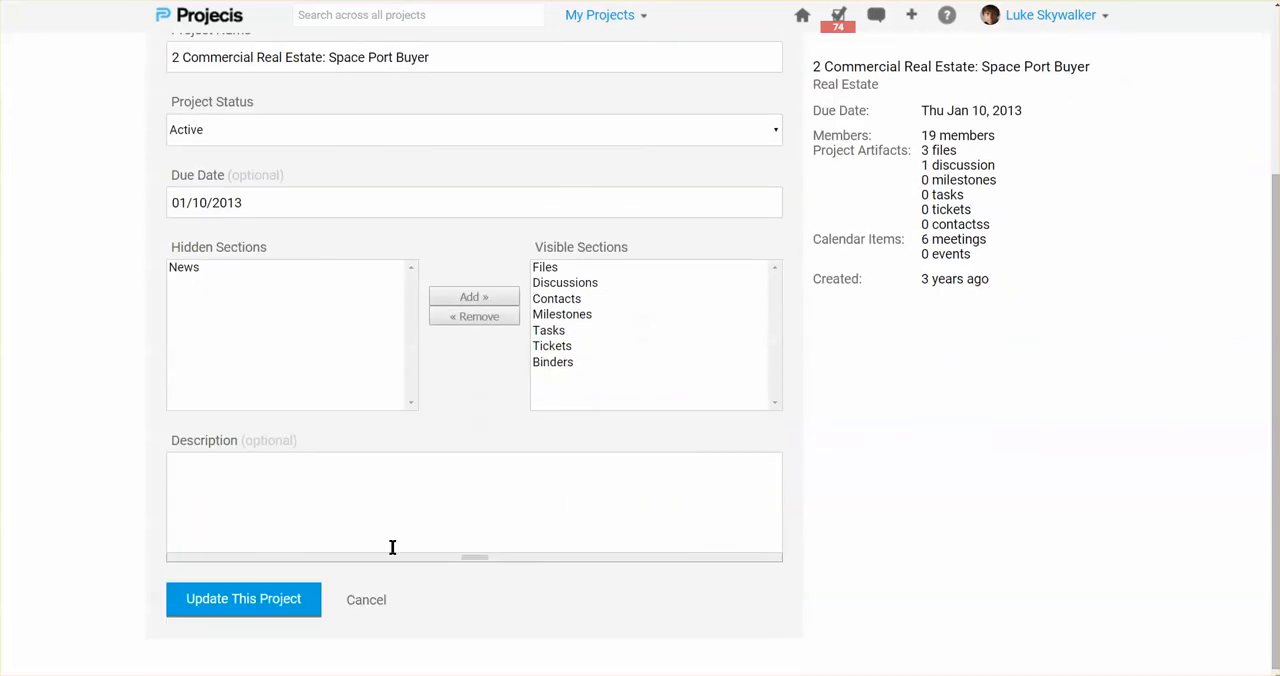
pyautogui.click(286, 603)
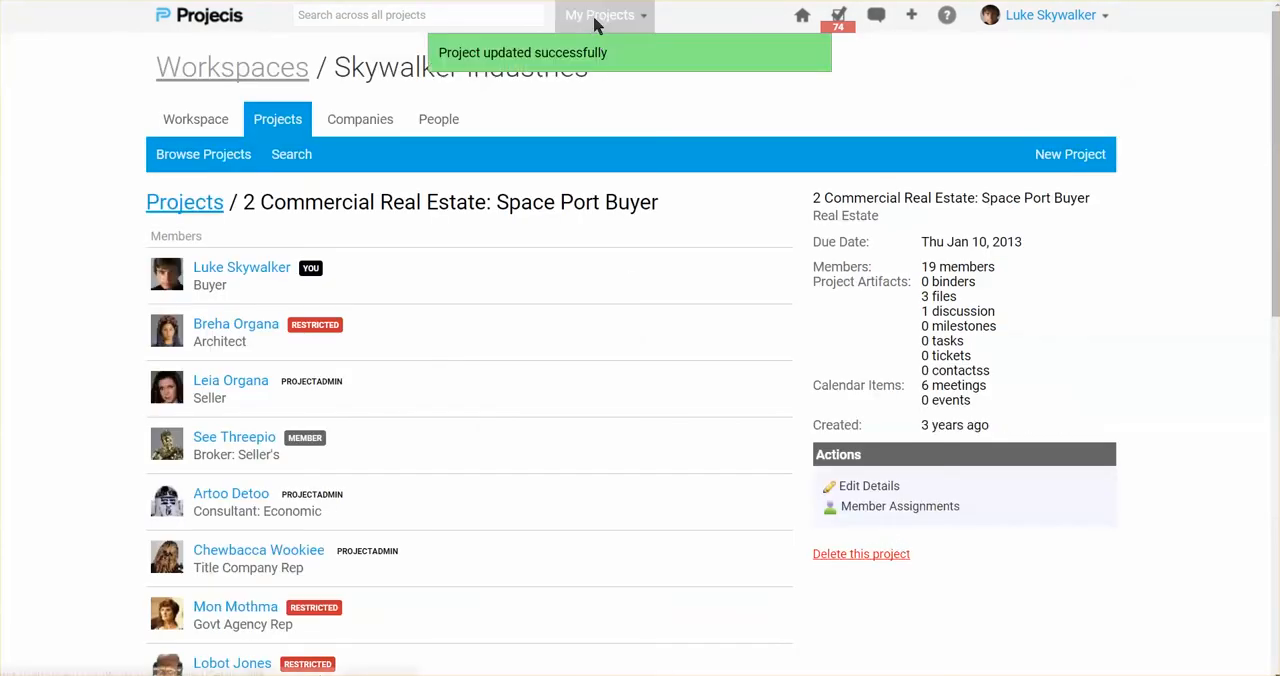
# - Find Project Redaprofia among the projects starting with P and open its Binders section
pyautogui.click(596, 20)
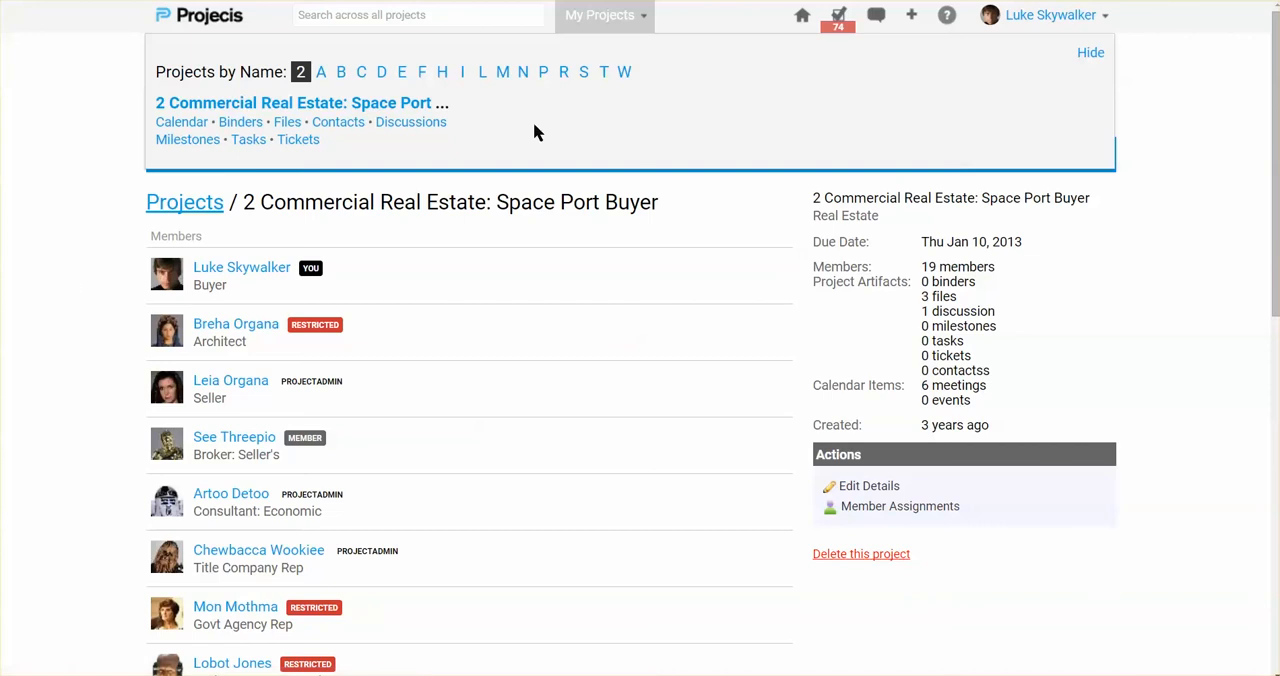
pyautogui.hotkey('alt', 'Left')
pyautogui.click(604, 17)
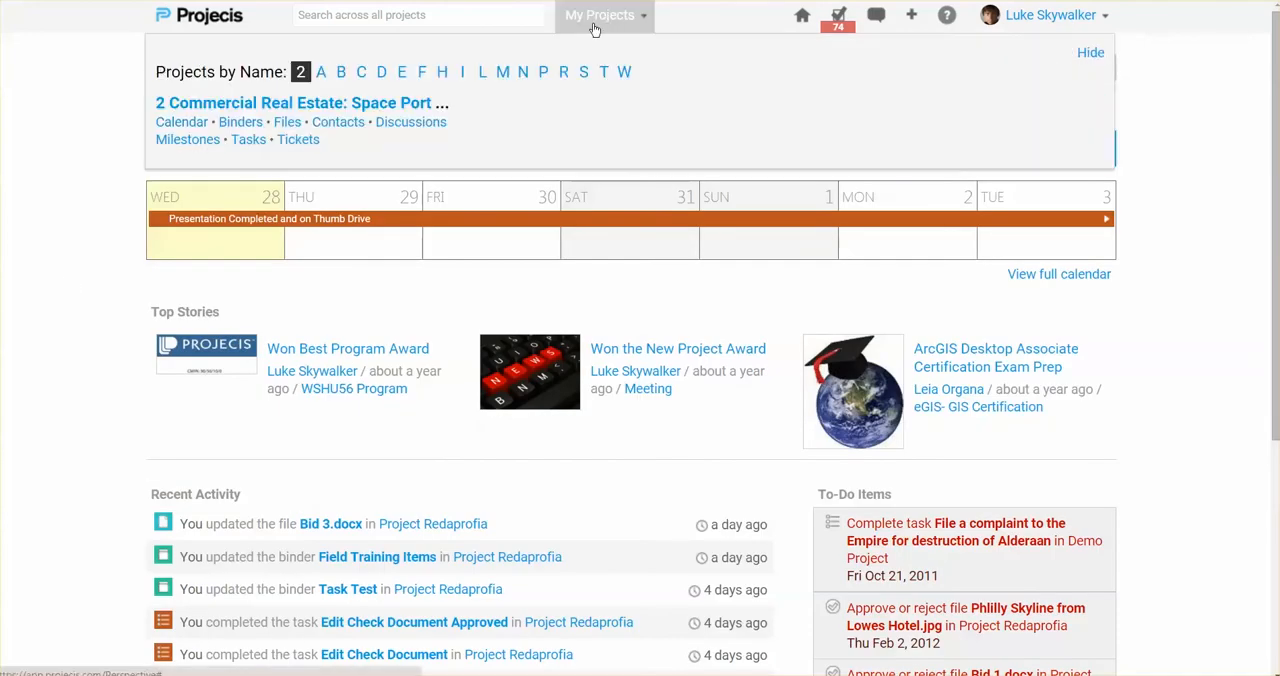
pyautogui.click(543, 74)
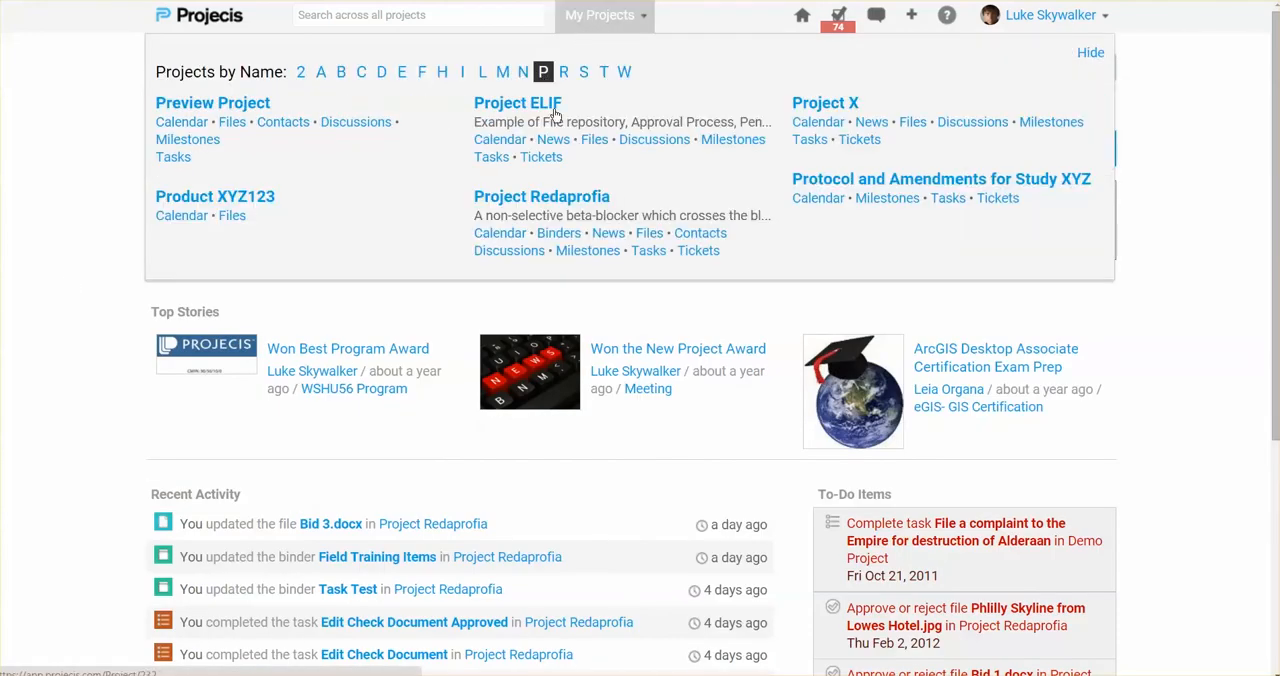
pyautogui.click(559, 236)
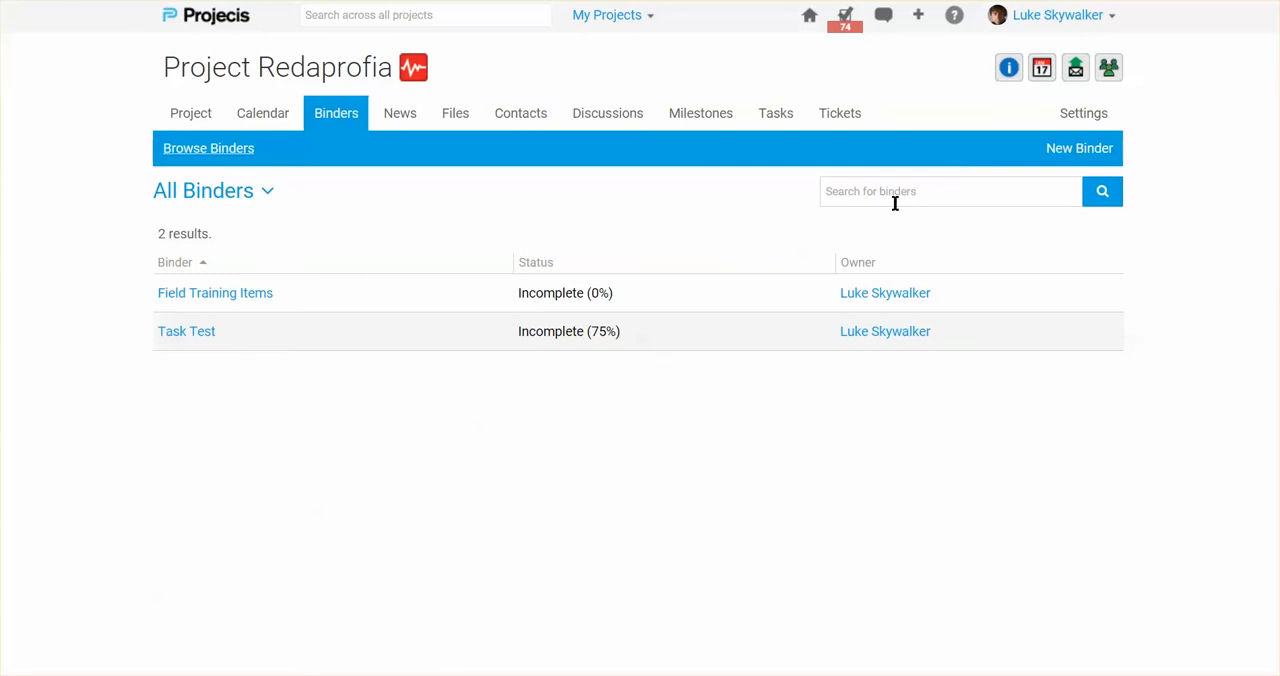
# - Start a new binder named "Phoenix" with its security set to Private
pyautogui.click(1077, 148)
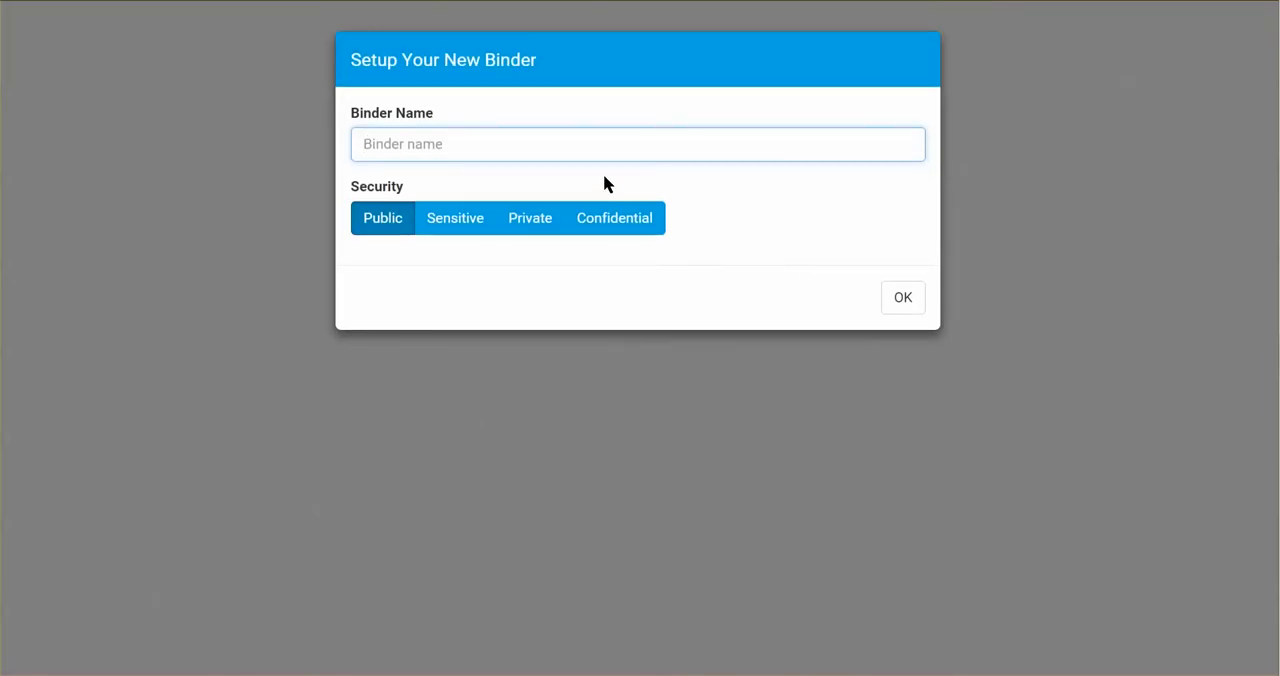
pyautogui.write('Phoenix')
pyautogui.click(540, 220)
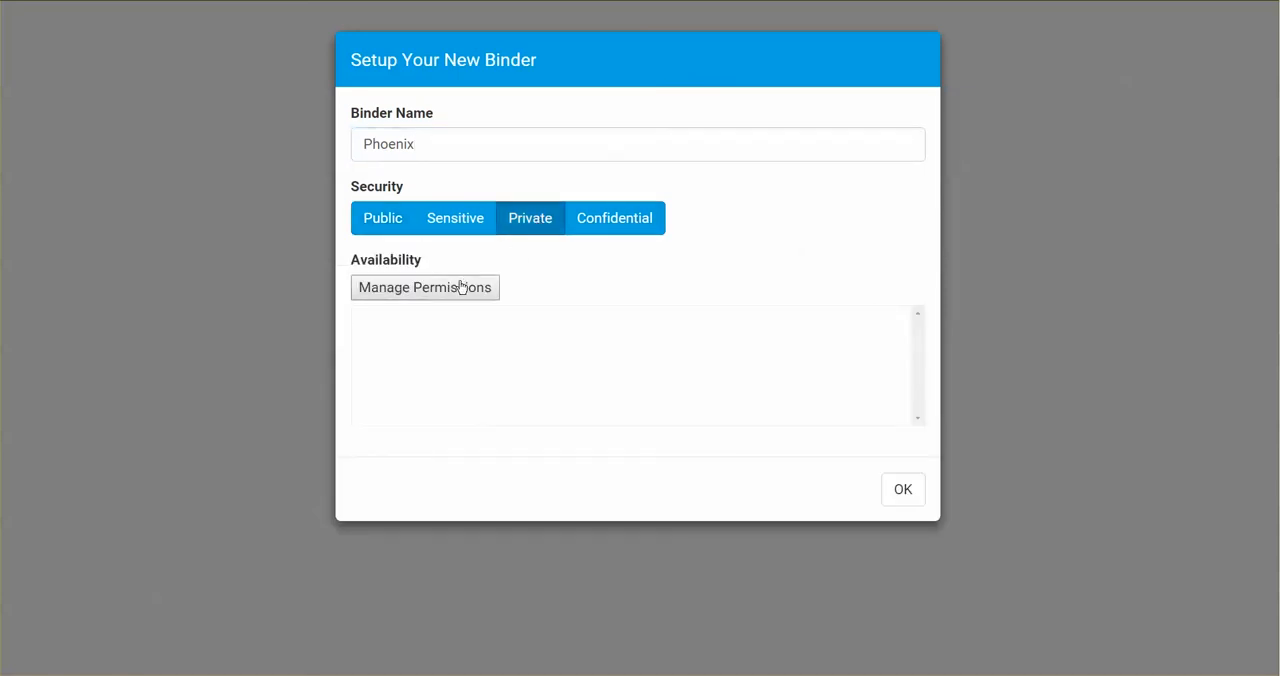
# - Give the third listed member, Coruscant Jedi Academy, the Consultant role and the Inside Legal Team group access, and create the binder
pyautogui.click(460, 289)
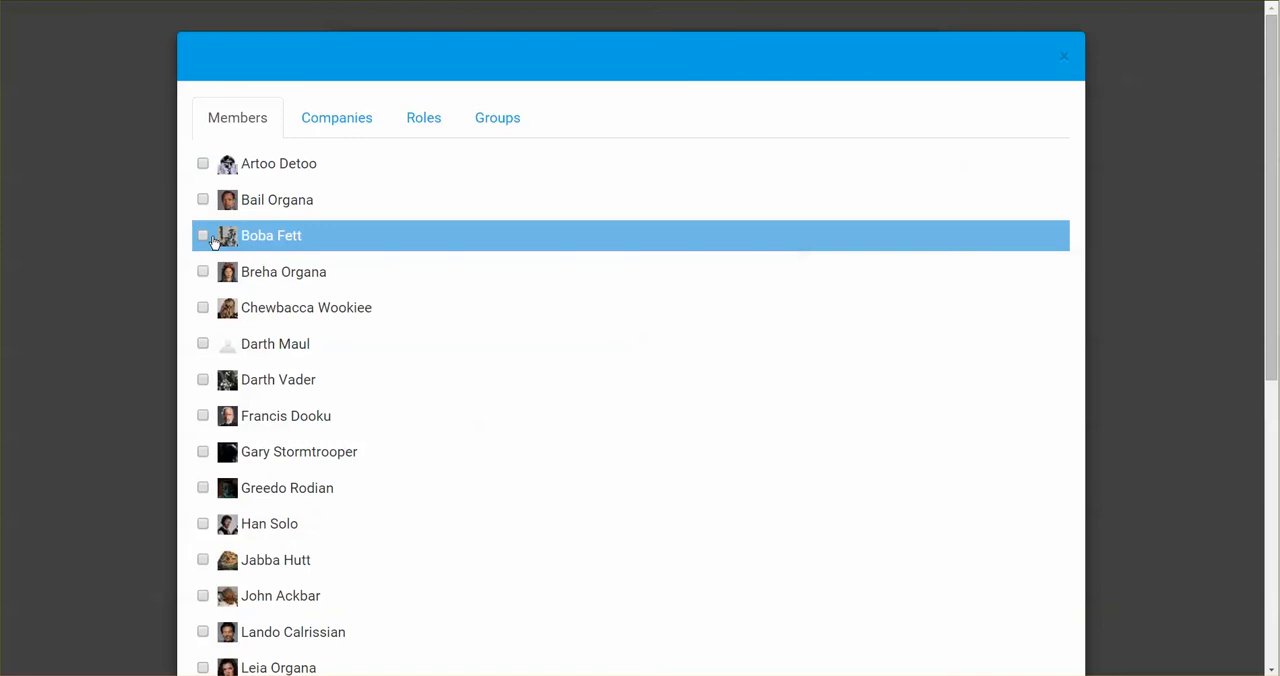
pyautogui.click(204, 236)
pyautogui.click(340, 120)
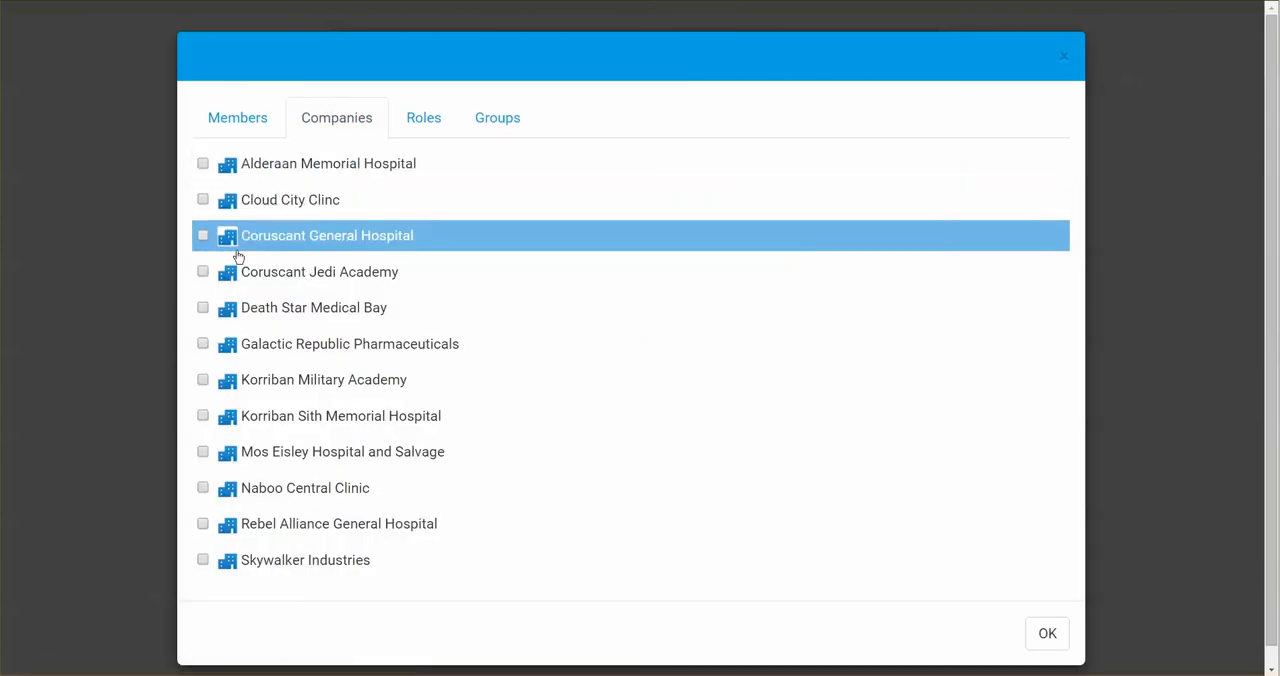
pyautogui.click(204, 272)
pyautogui.click(424, 120)
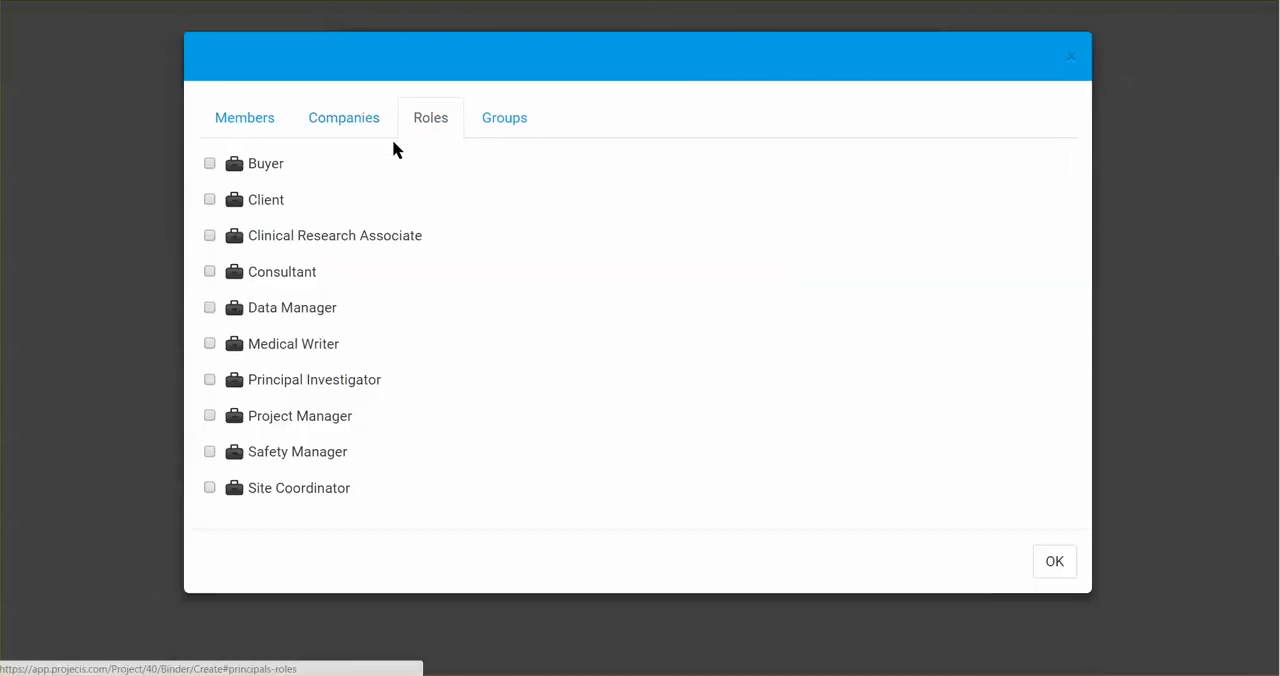
pyautogui.click(210, 272)
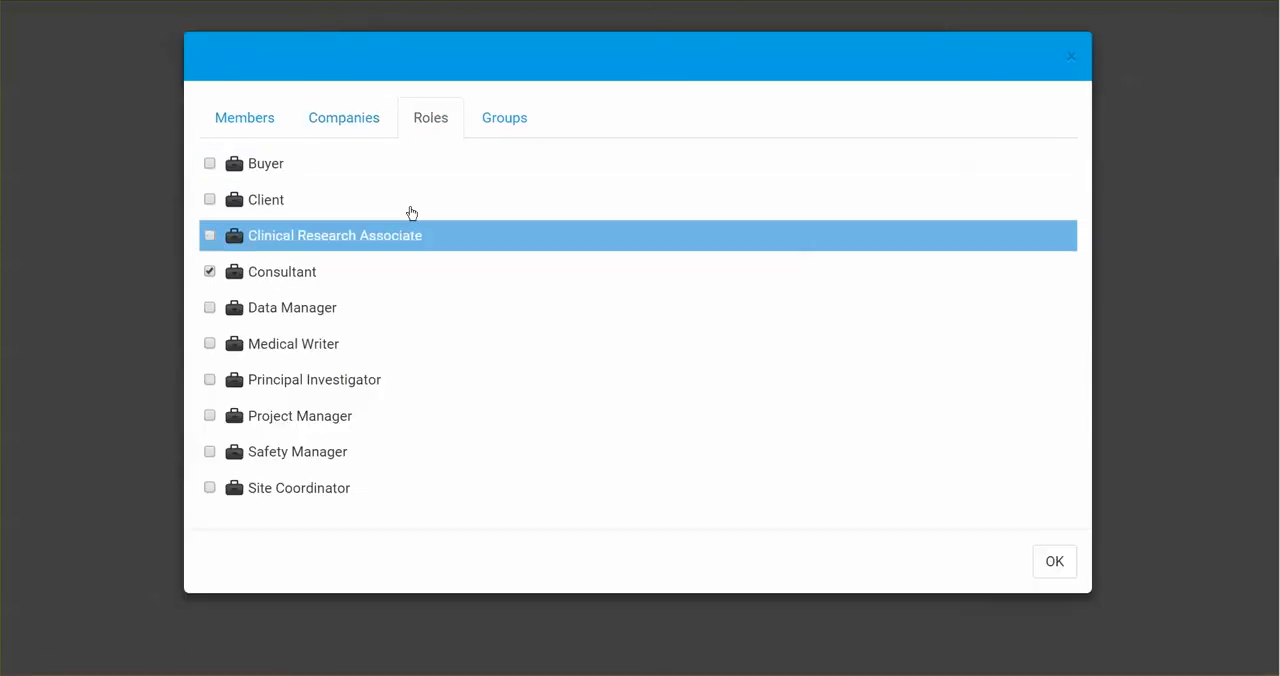
pyautogui.click(506, 122)
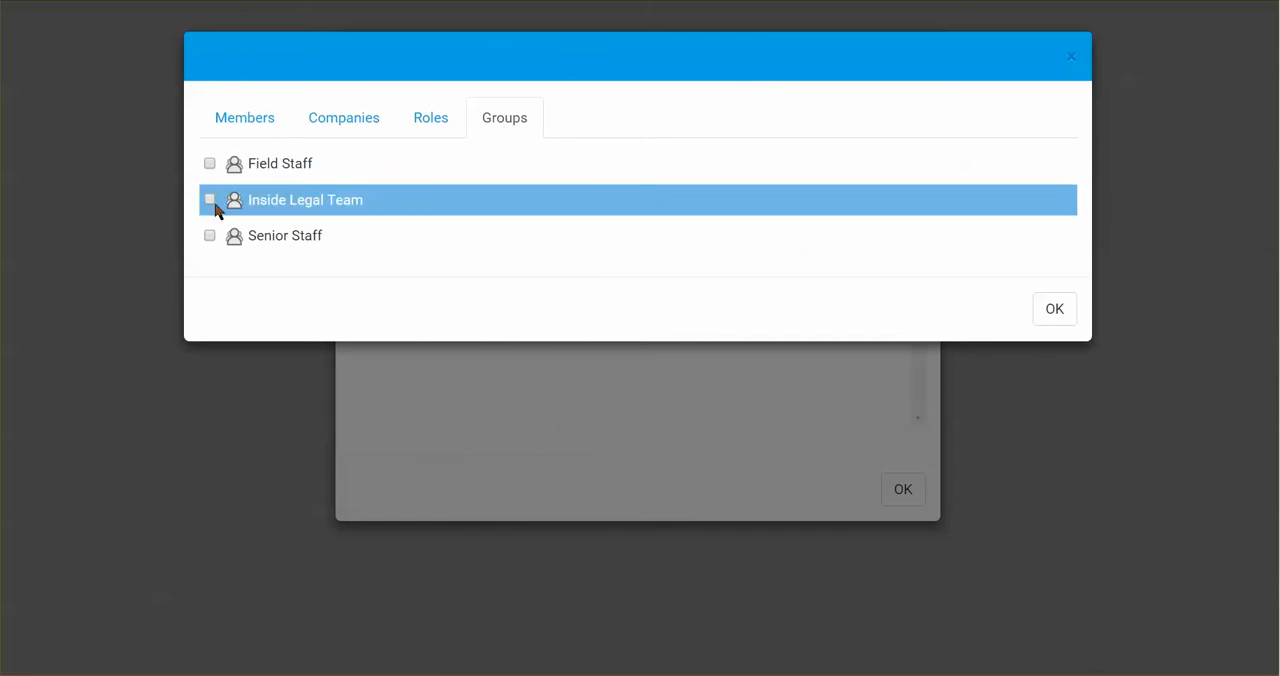
pyautogui.click(210, 202)
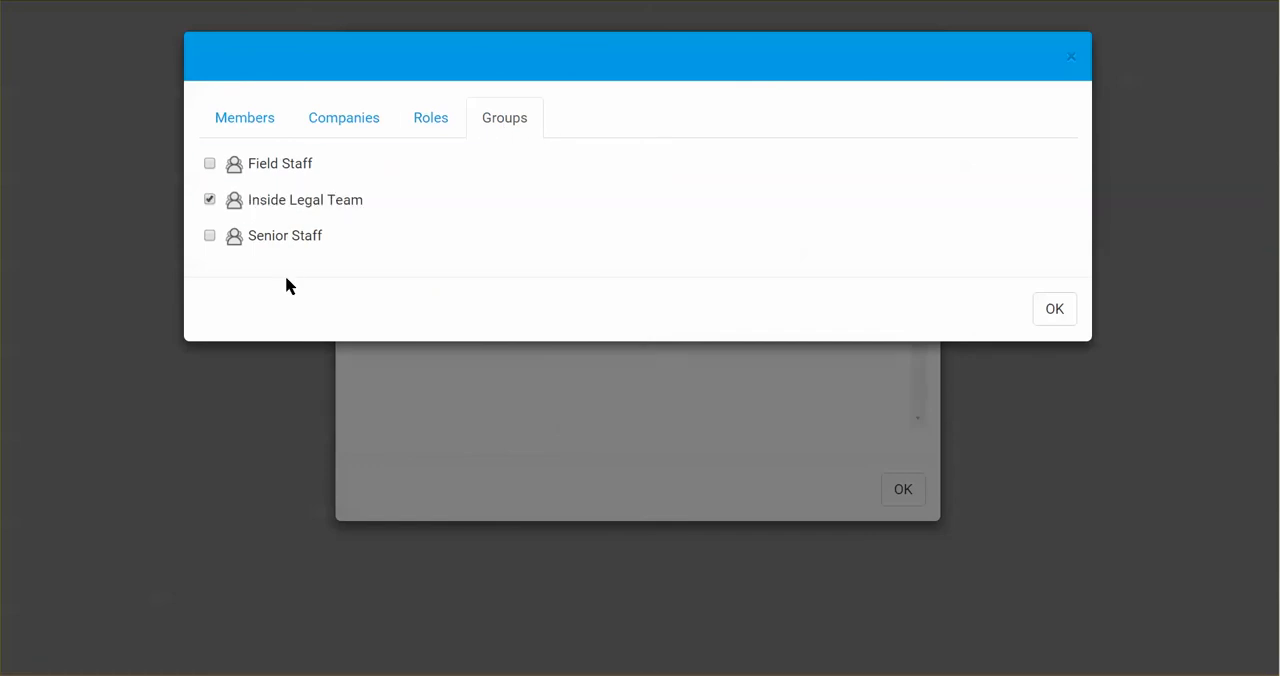
pyautogui.click(1058, 308)
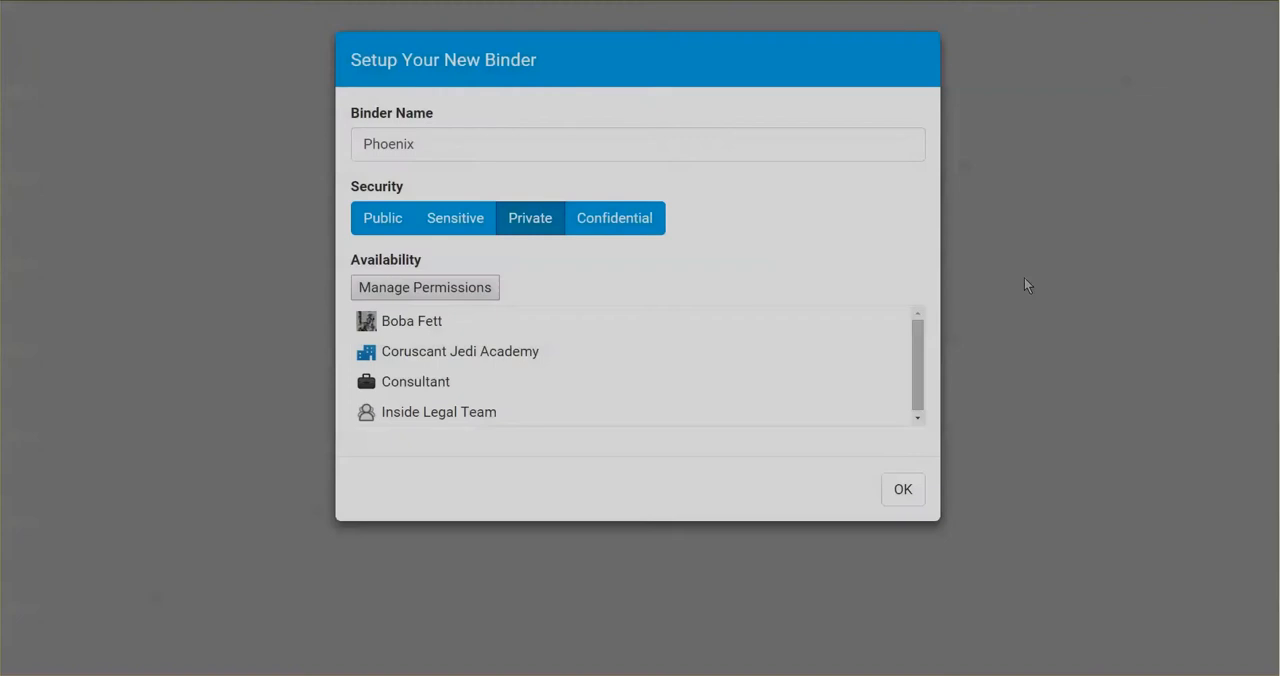
pyautogui.click(885, 487)
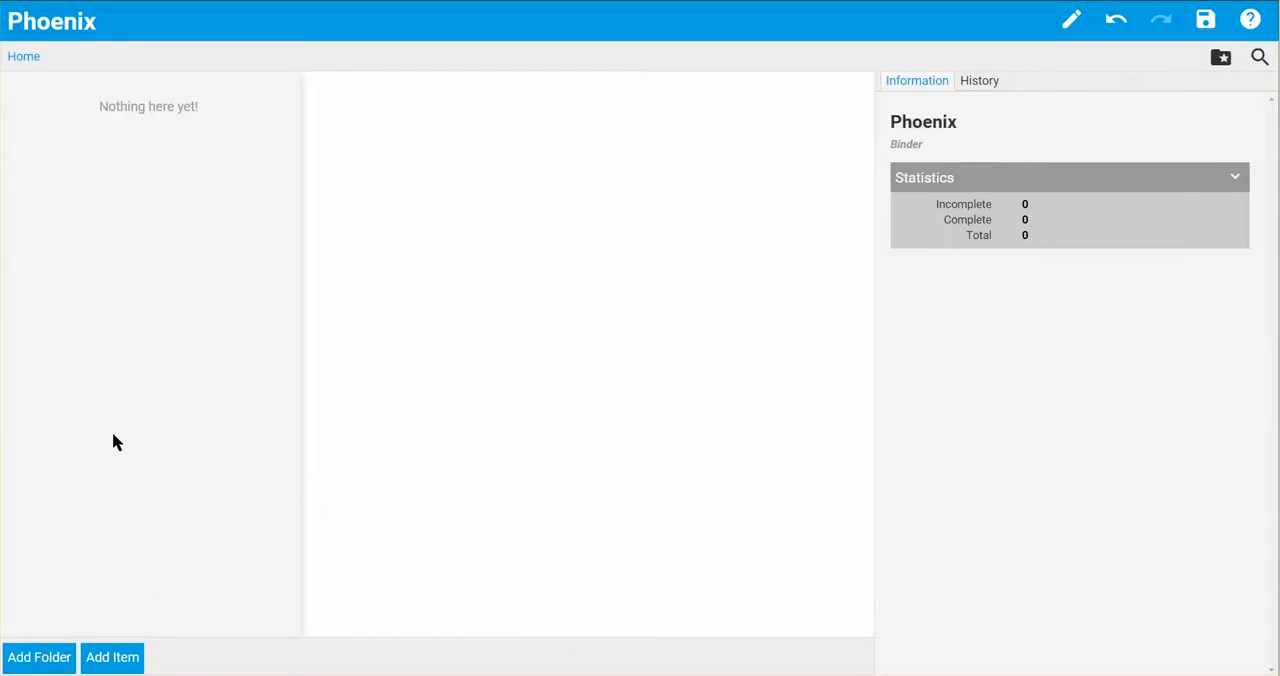
# - Add a folder named "Test documents" at the top level of the Phoenix binder
pyautogui.click(42, 660)
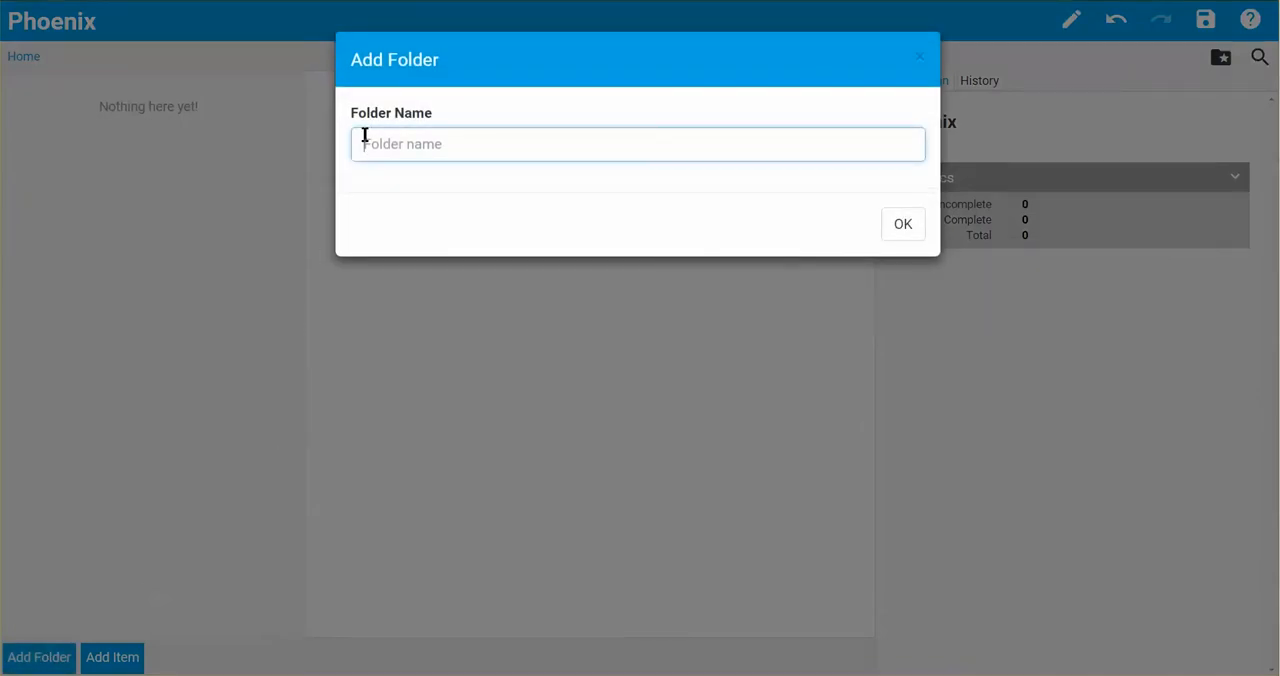
pyautogui.write('Test documents')
pyautogui.click(900, 222)
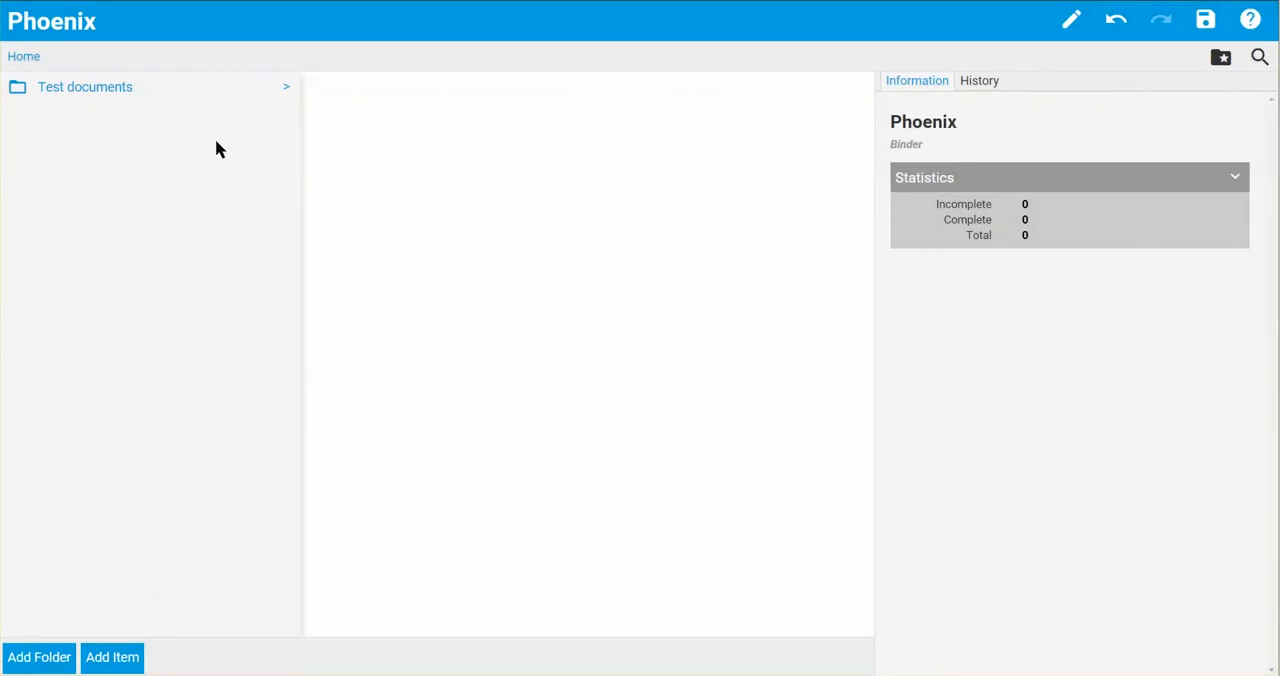
# - Add two subfolders named "Internal Test Items" and "External Test Items" inside the Test documents folder
pyautogui.click(126, 93)
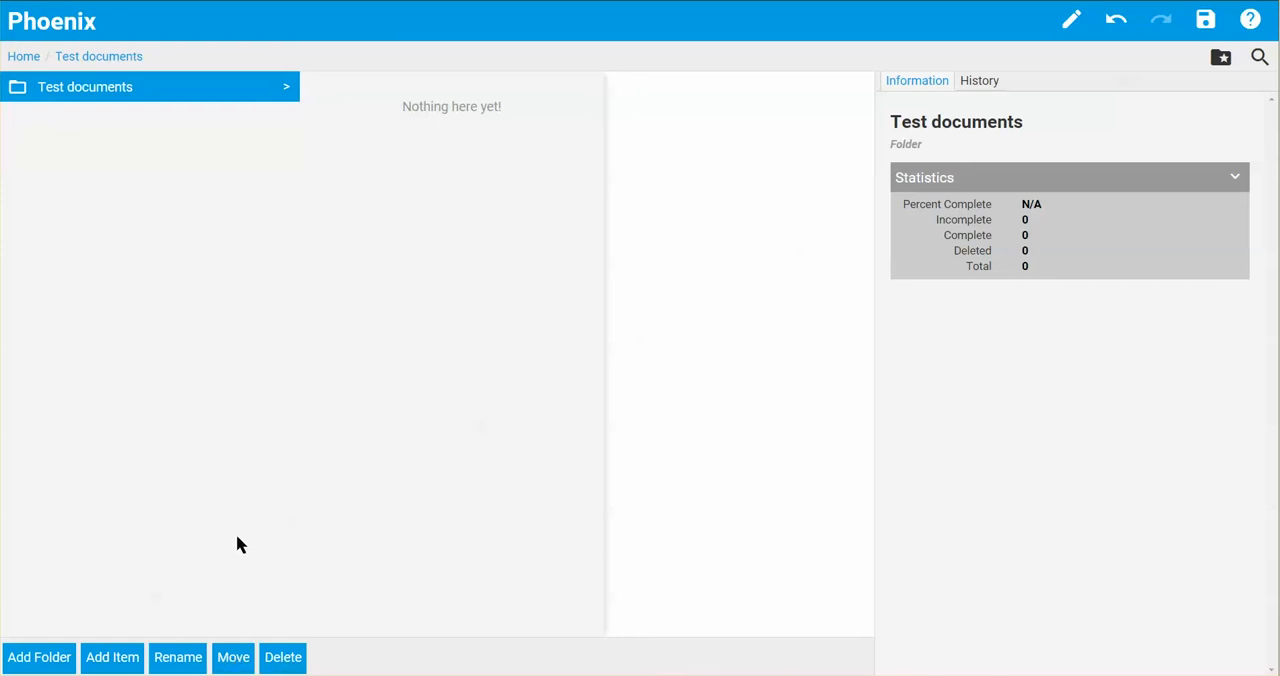
pyautogui.click(42, 660)
pyautogui.write('Internal Test Items')
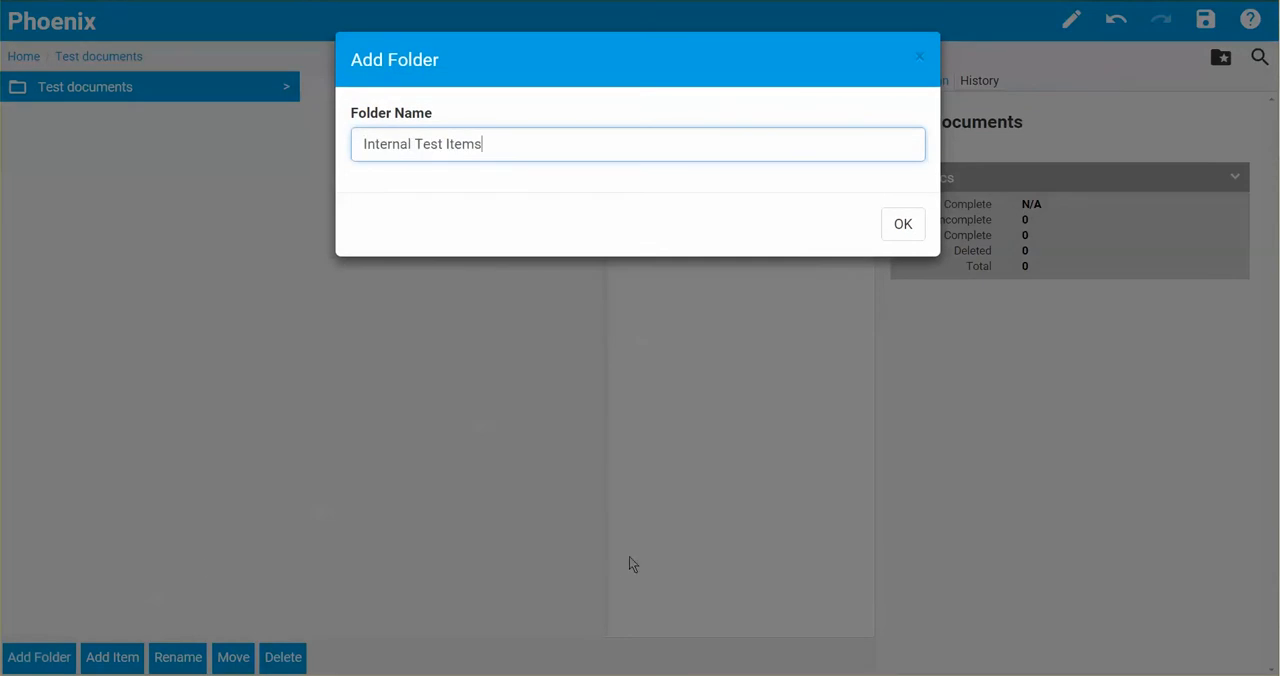
pyautogui.click(897, 224)
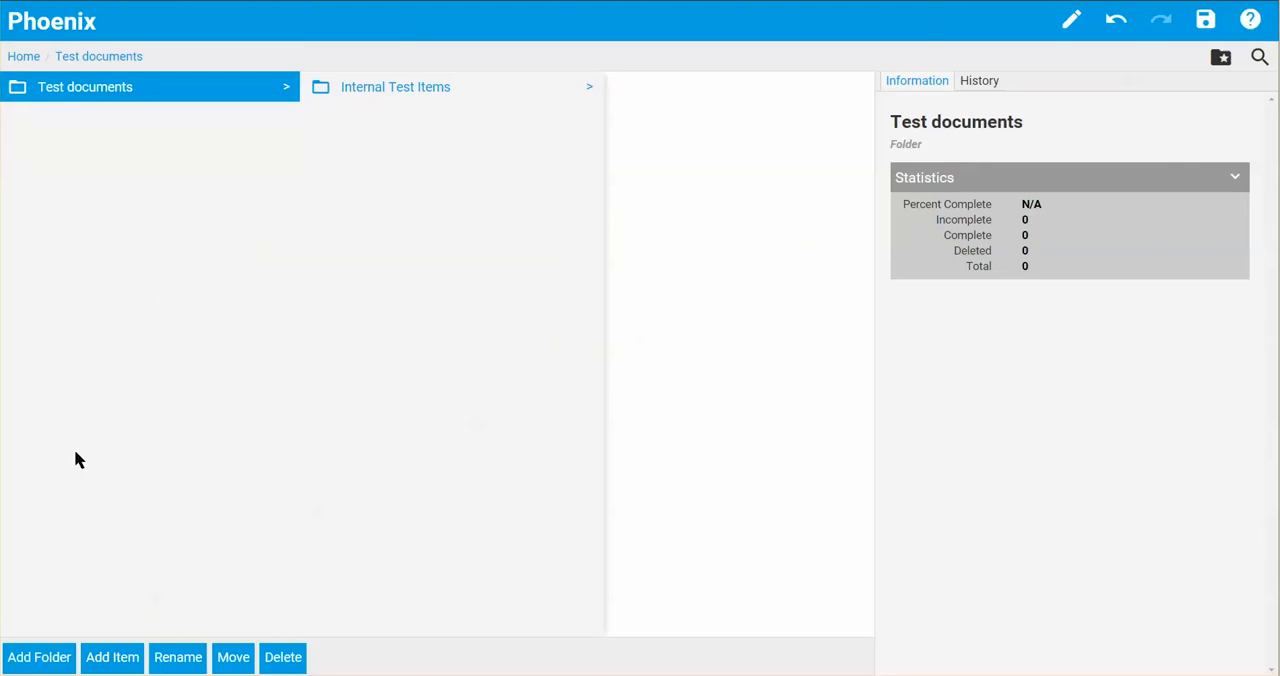
pyautogui.click(42, 660)
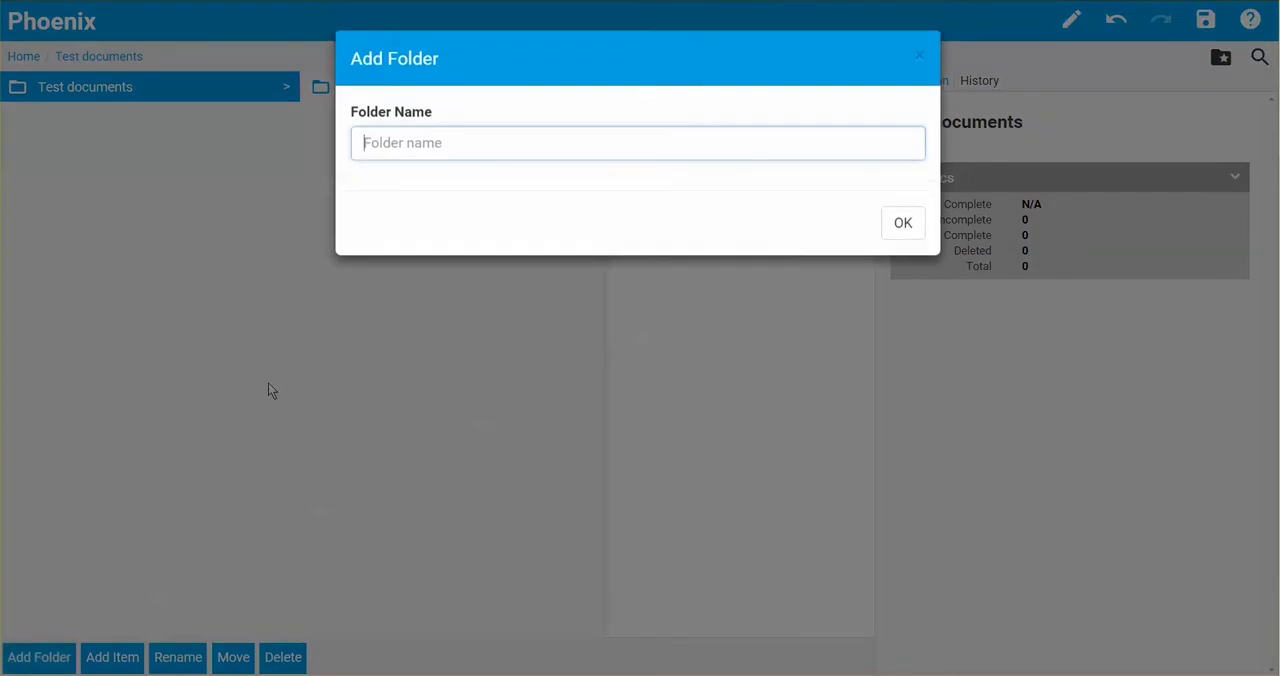
pyautogui.write('External Test Items')
pyautogui.click(897, 226)
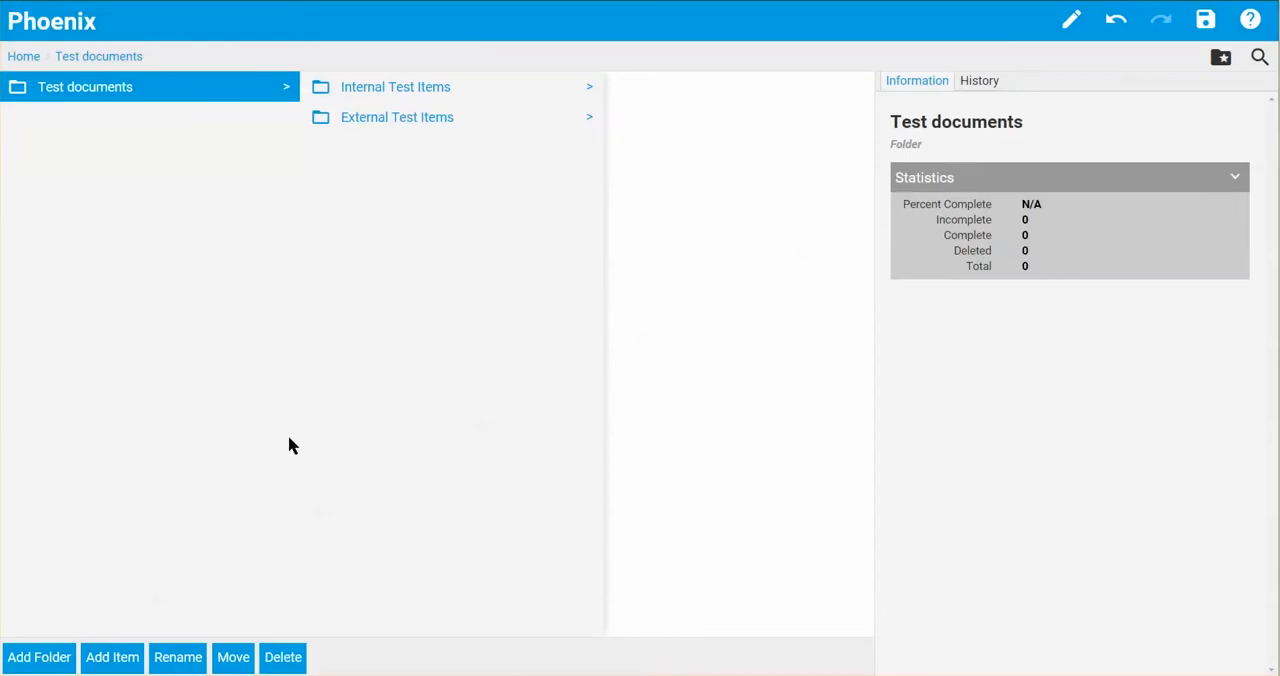
# - Add the project file CRF Book.pdf to the Internal Test Items folder
pyautogui.click(390, 92)
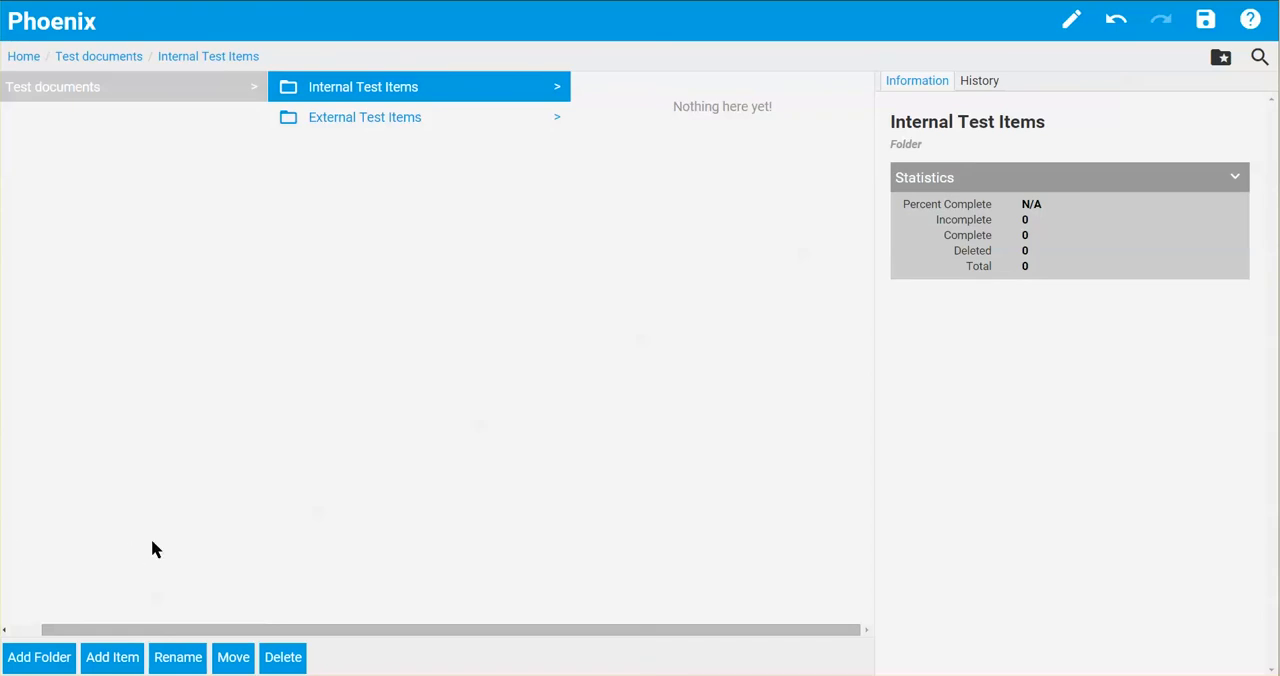
pyautogui.click(118, 658)
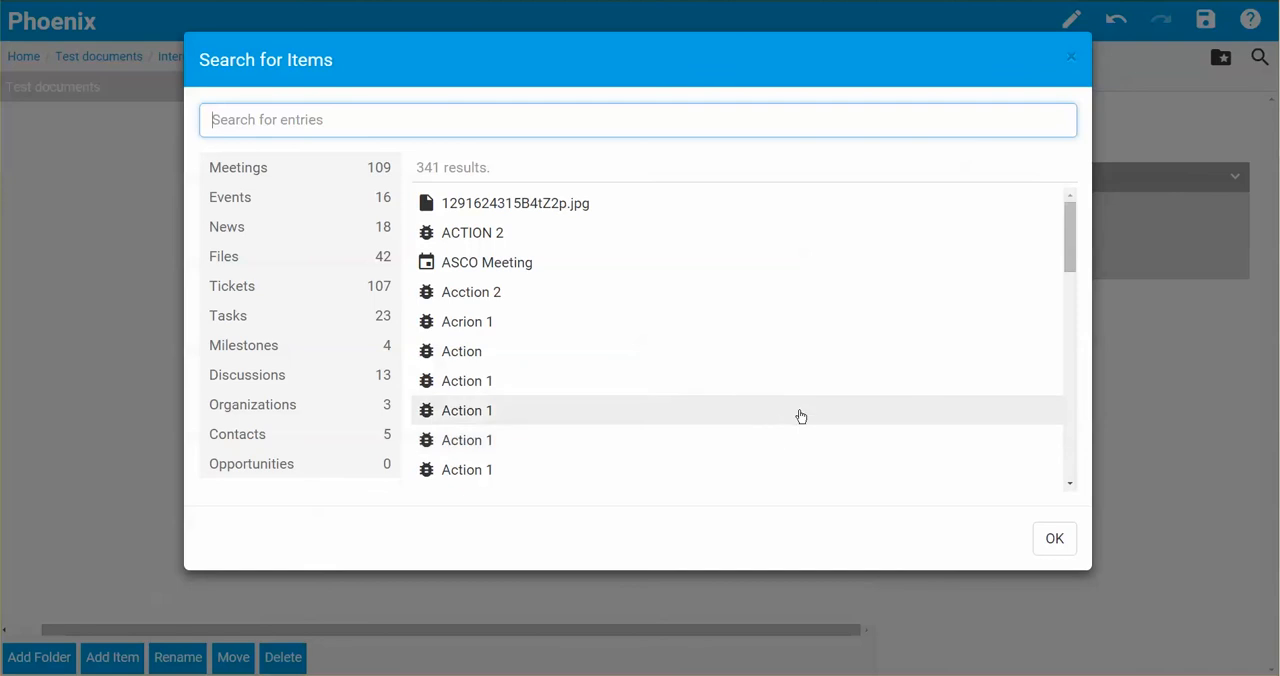
pyautogui.click(335, 263)
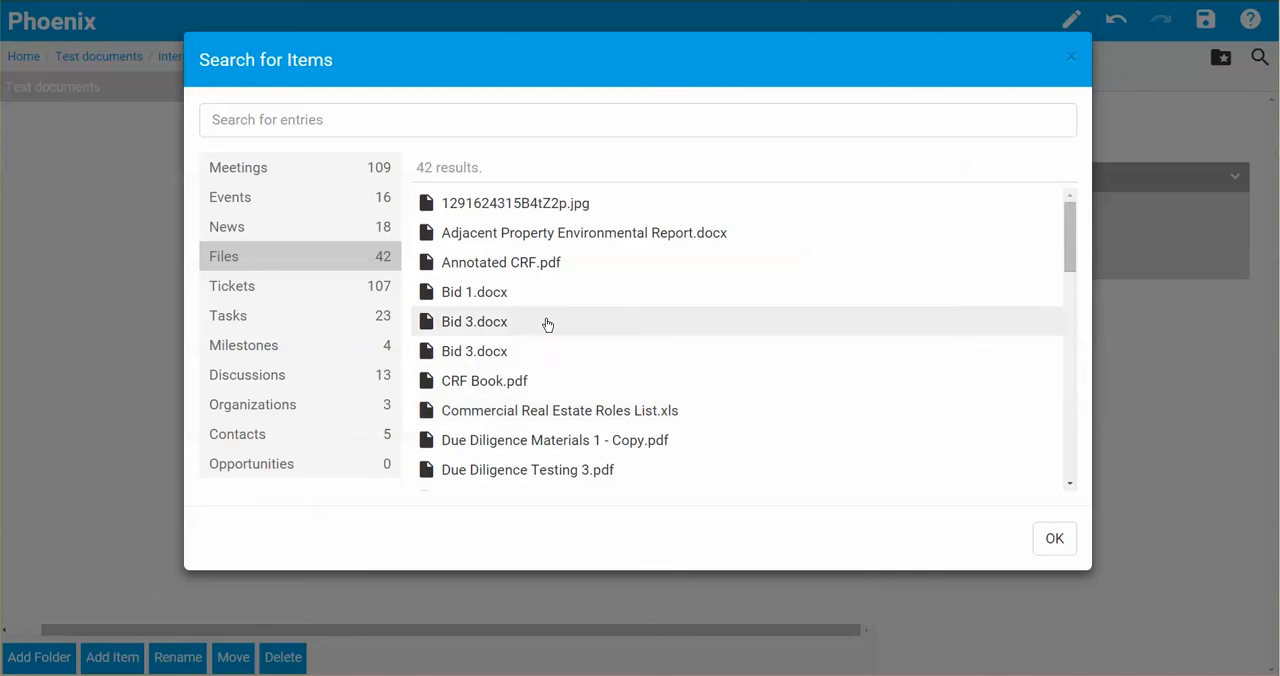
pyautogui.click(498, 389)
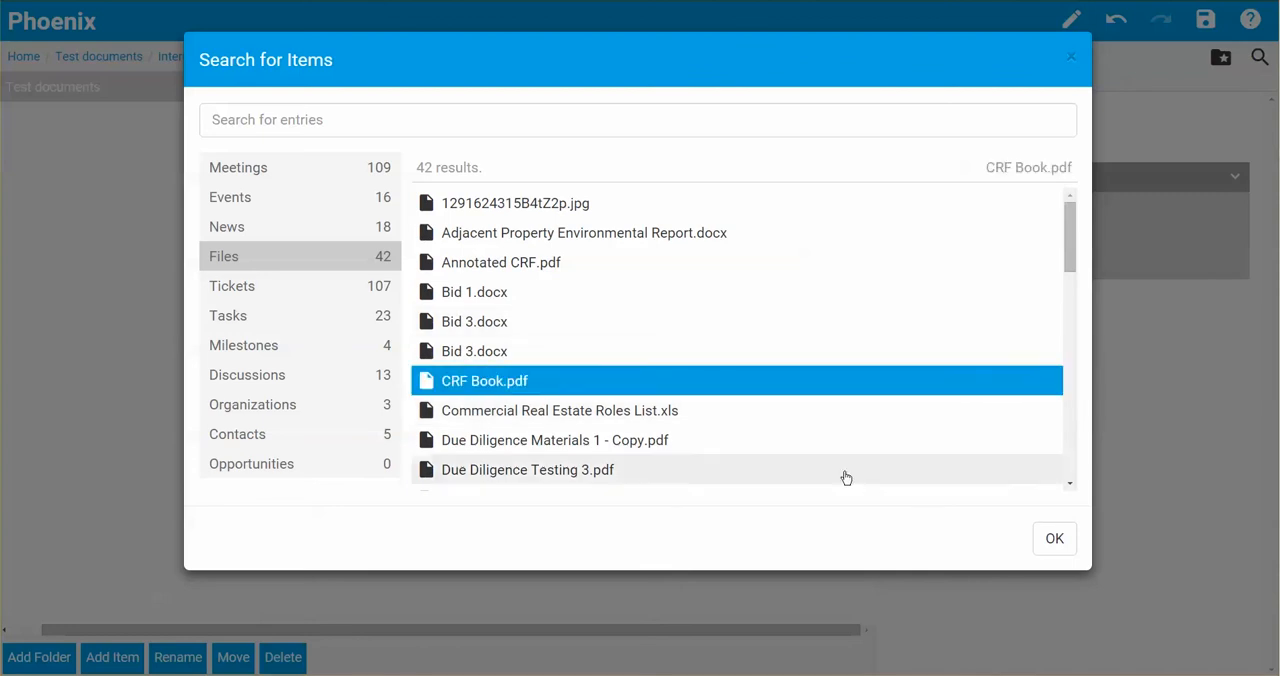
pyautogui.click(1058, 541)
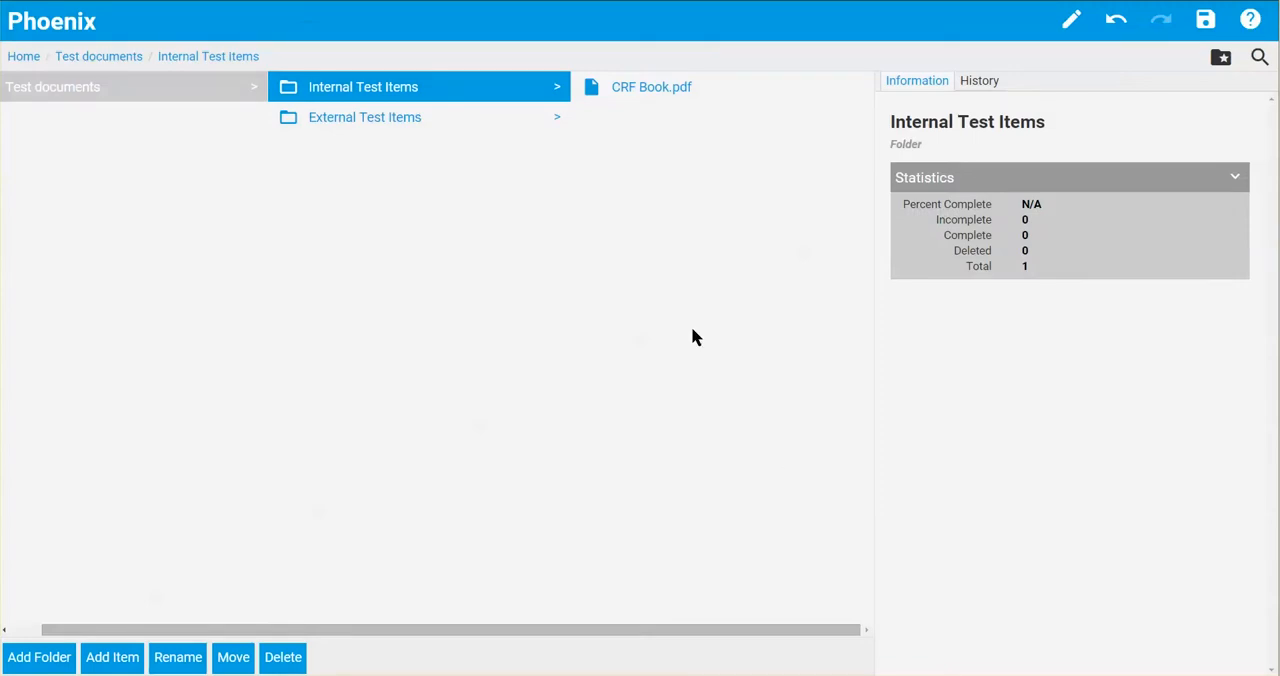
# - Add the E-CRF development task to the Internal Test Items folder and save the binder
pyautogui.click(115, 660)
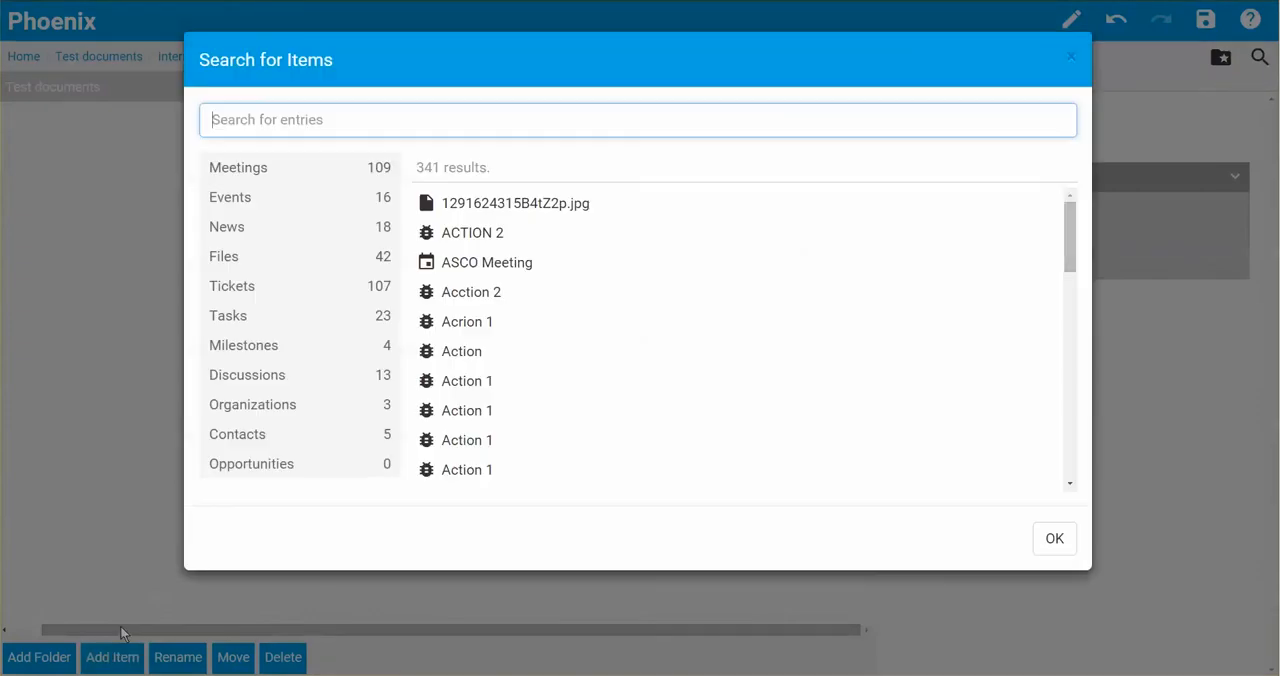
pyautogui.click(301, 326)
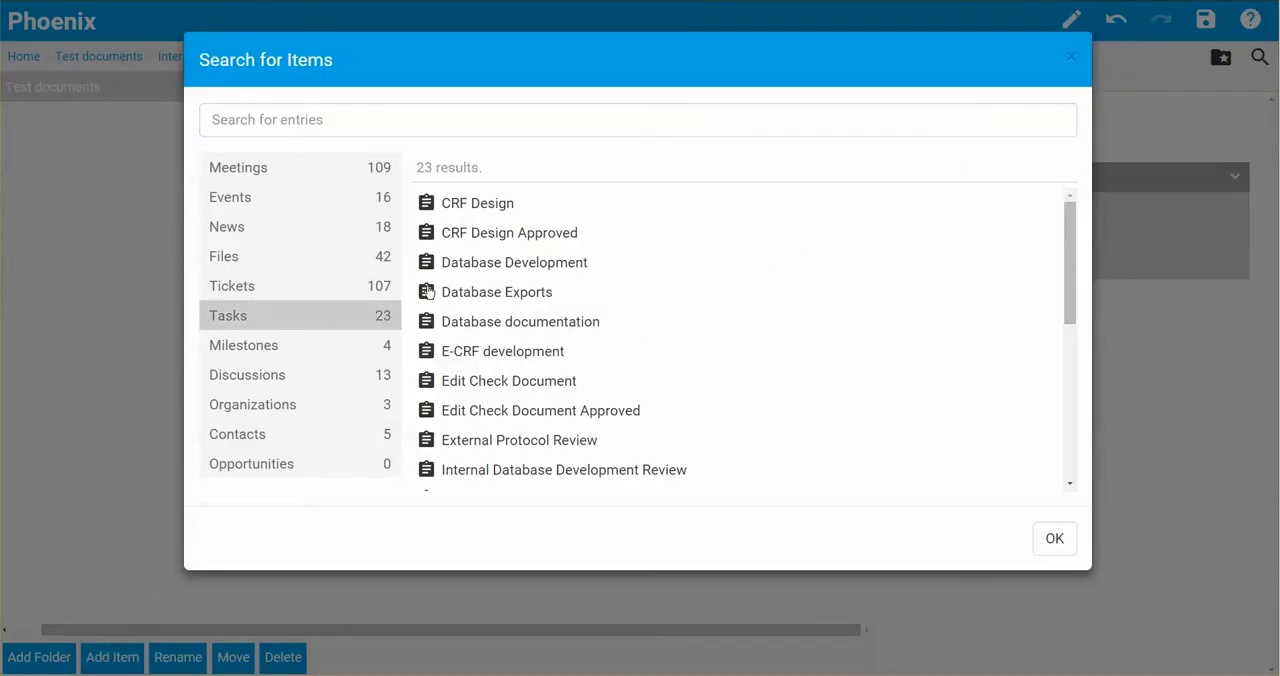
pyautogui.click(532, 356)
pyautogui.click(1054, 540)
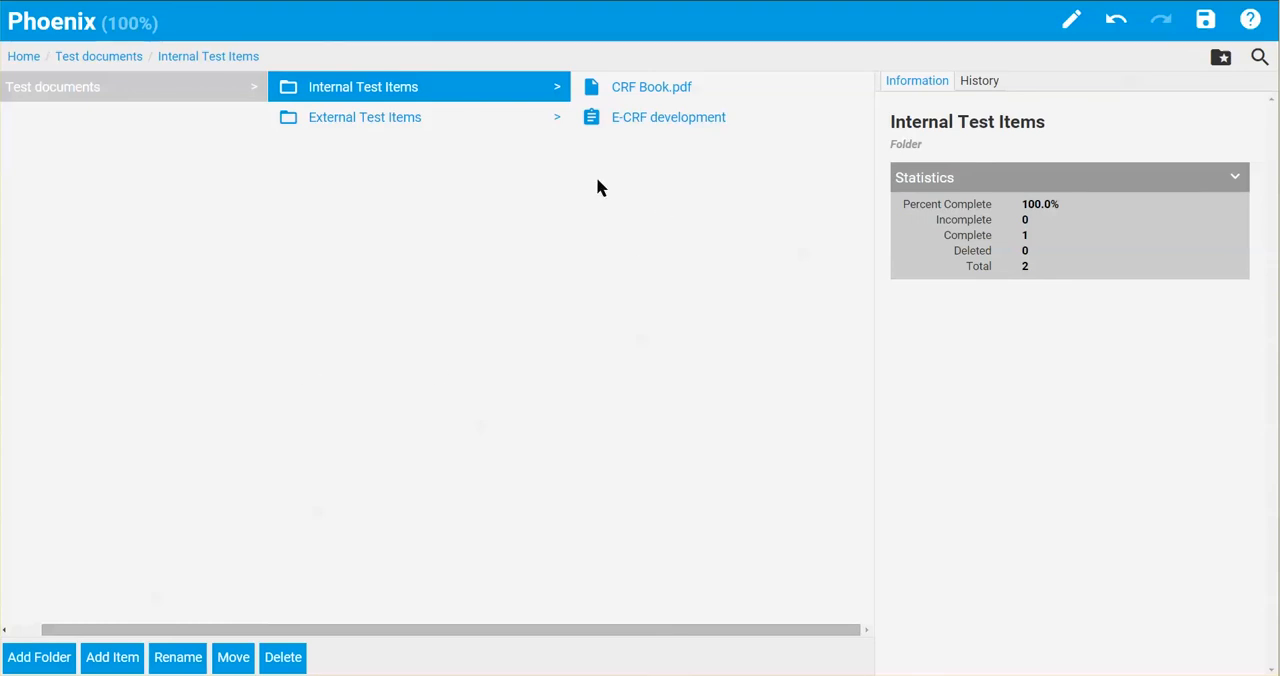
pyautogui.click(1204, 24)
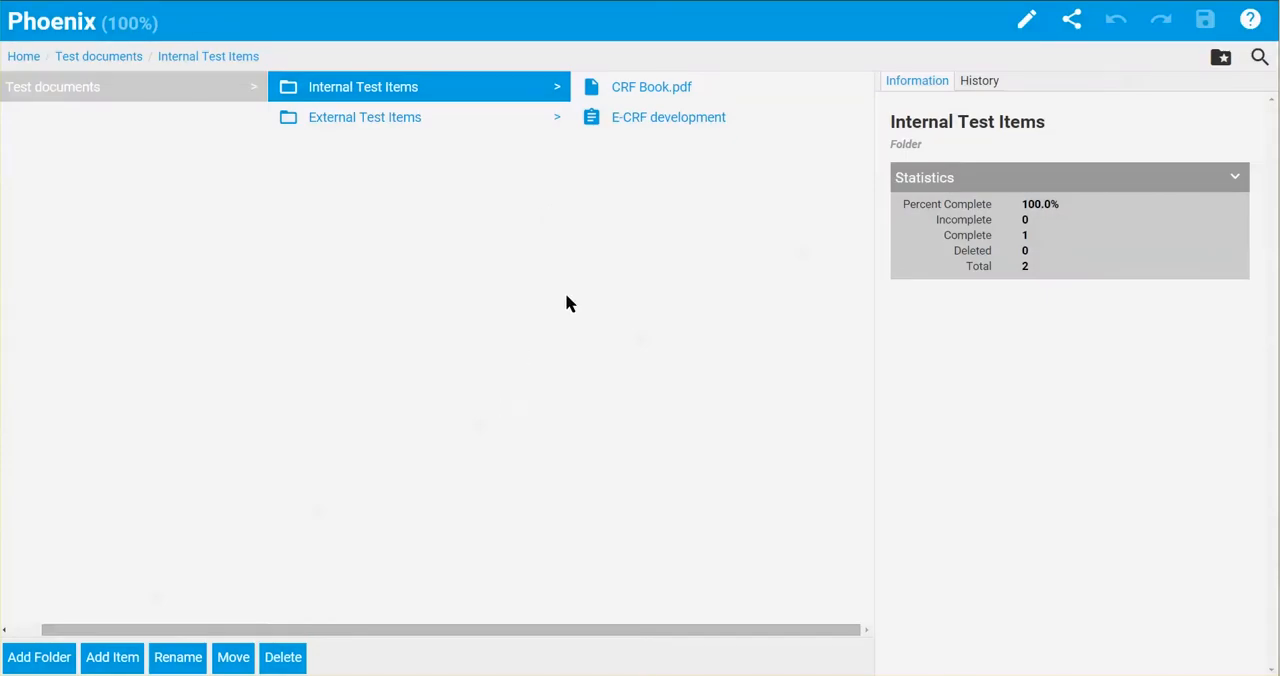
# - Examine the thumbnail and metadata of CRF Book.pdf, and preview the document
pyautogui.click(666, 90)
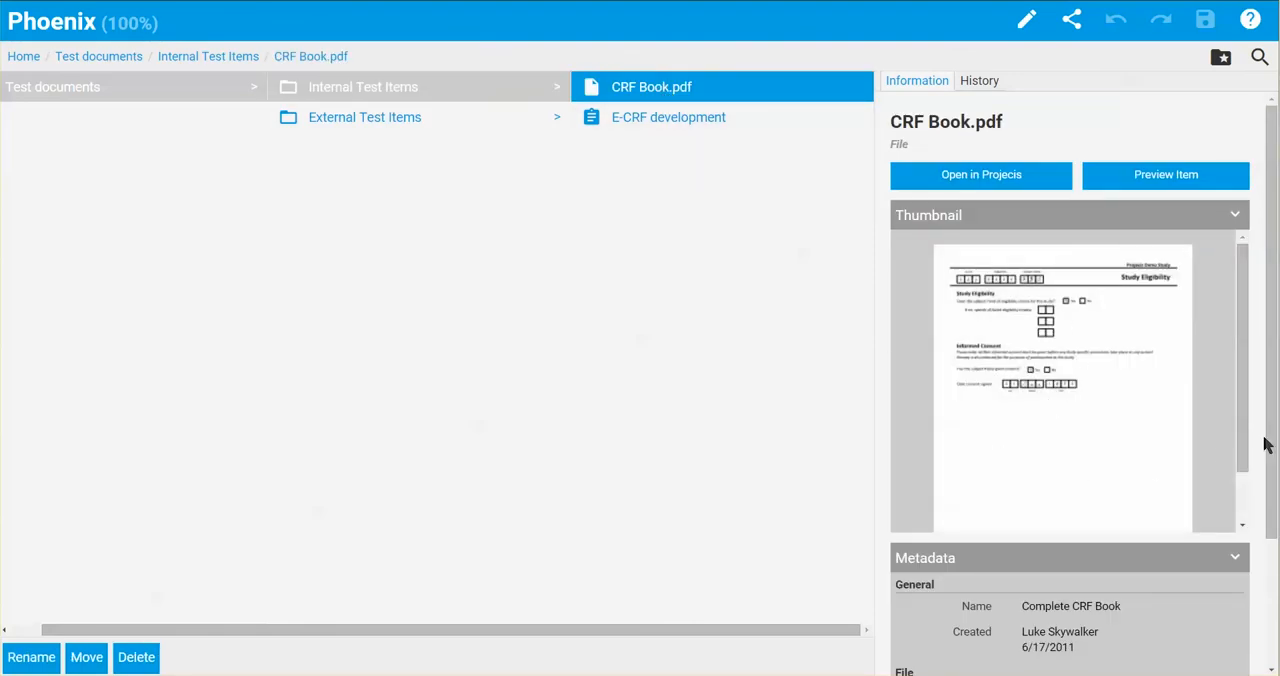
pyautogui.scroll(-2, 1273, 437)
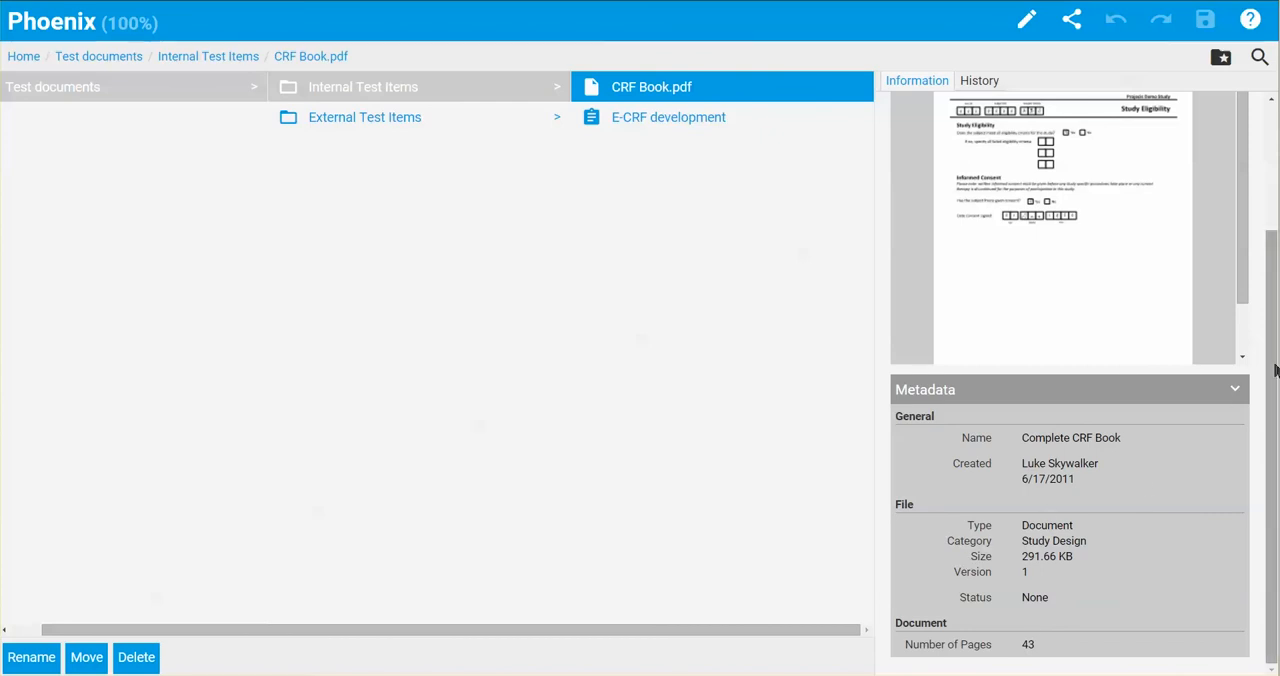
pyautogui.scroll(1, 1277, 322)
pyautogui.scroll(2, 1277, 322)
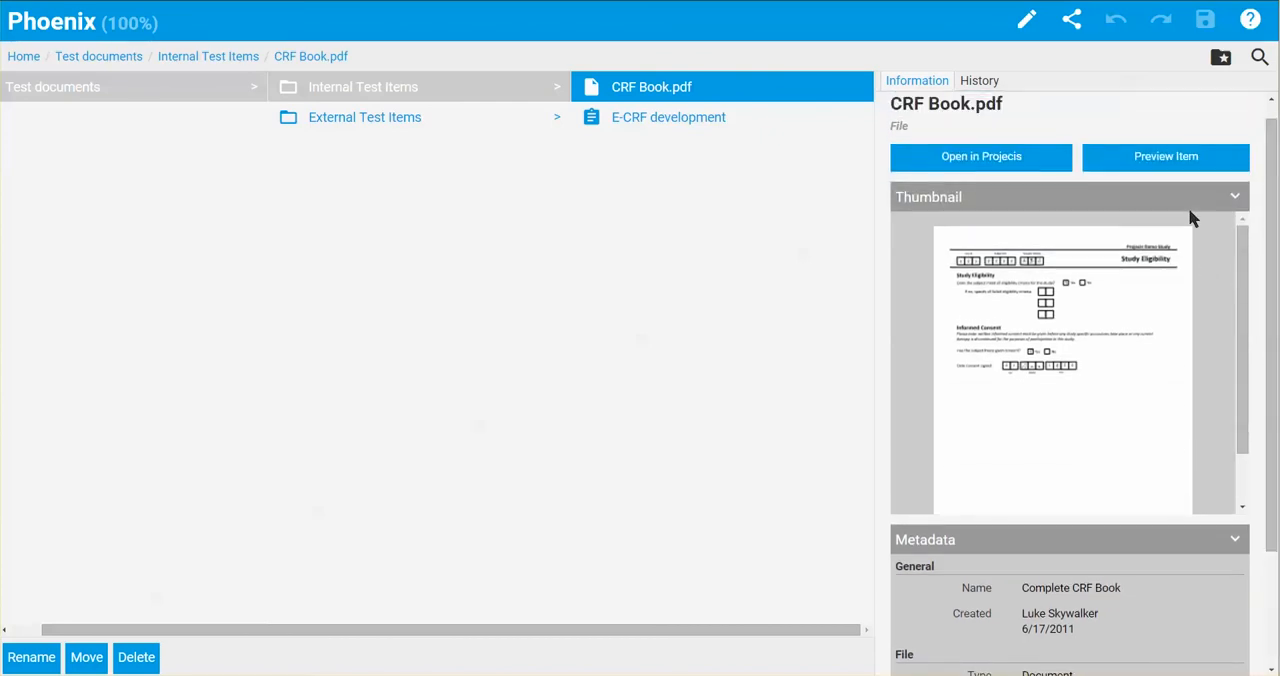
pyautogui.click(1168, 157)
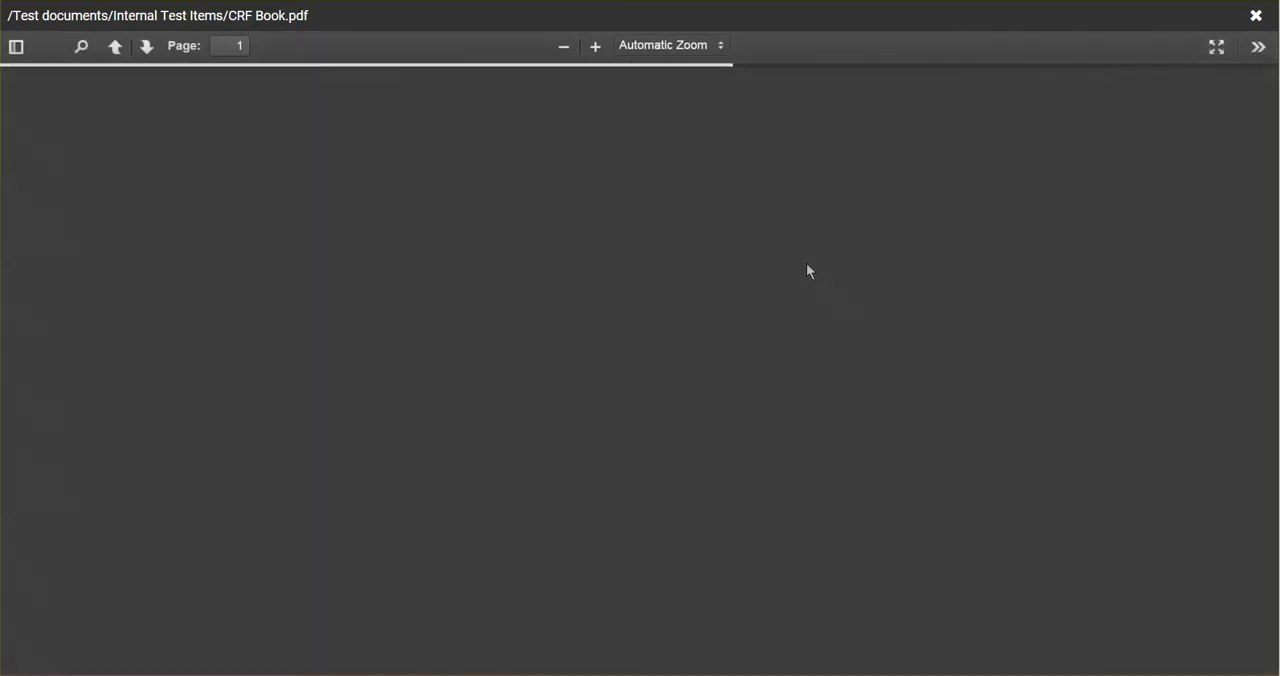
pyautogui.scroll(-3, 806, 263)
pyautogui.scroll(3, 805, 265)
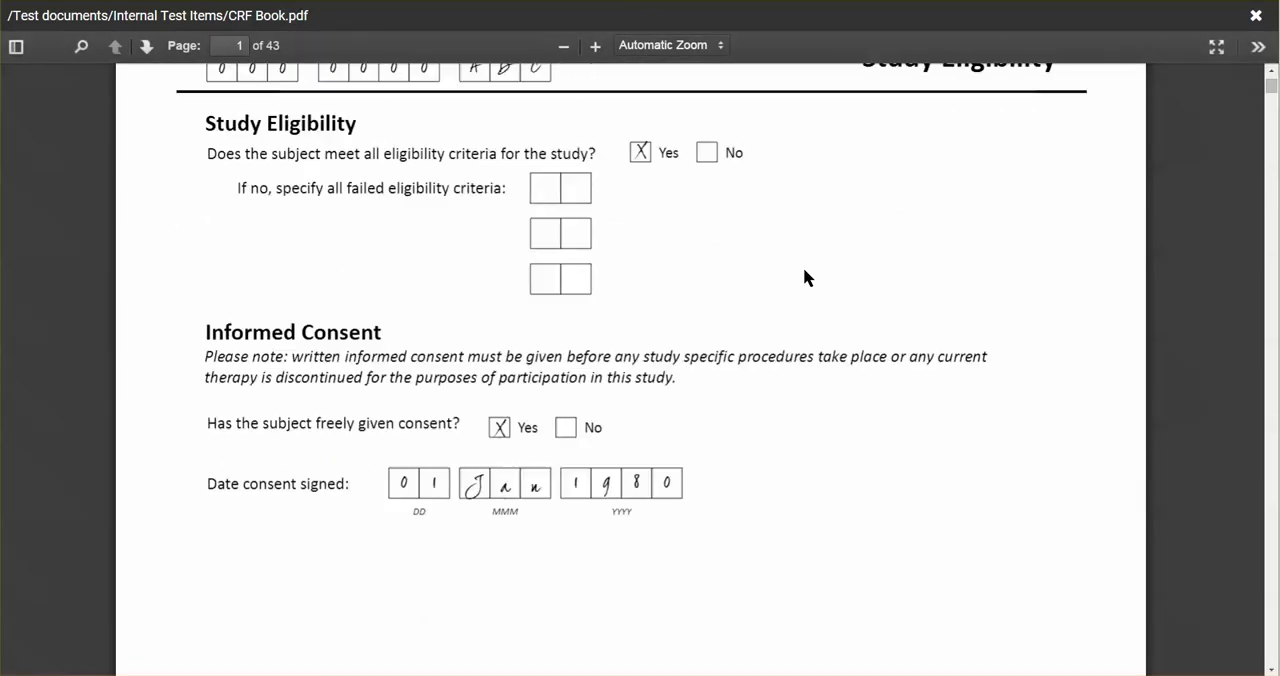
pyautogui.click(1254, 16)
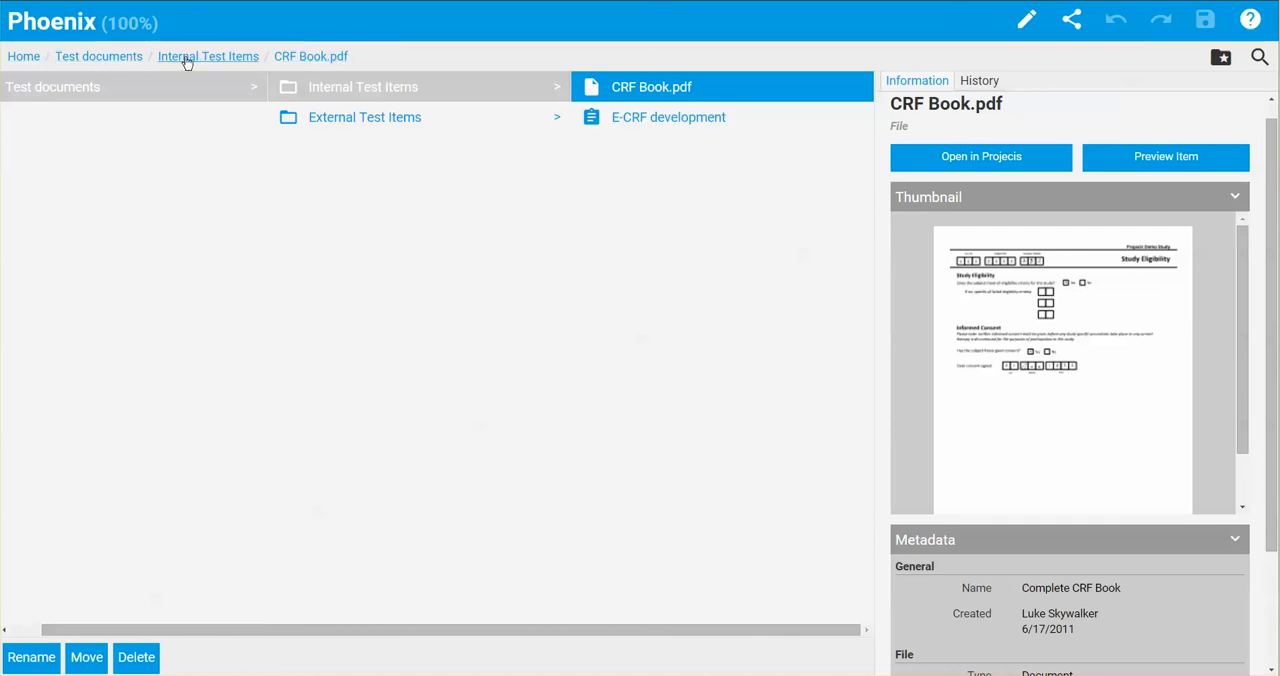
# - Move the Internal Test Items folder to the top level of the Phoenix binder and save the binder
pyautogui.click(112, 60)
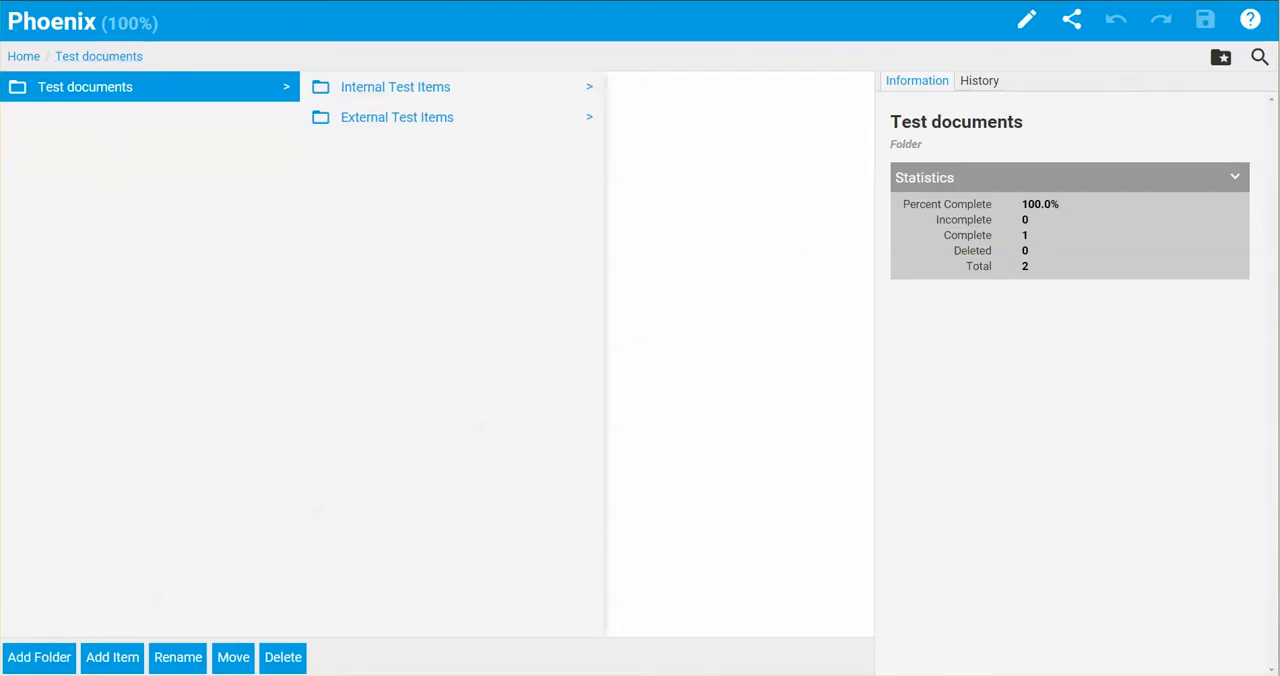
pyautogui.press('Right')
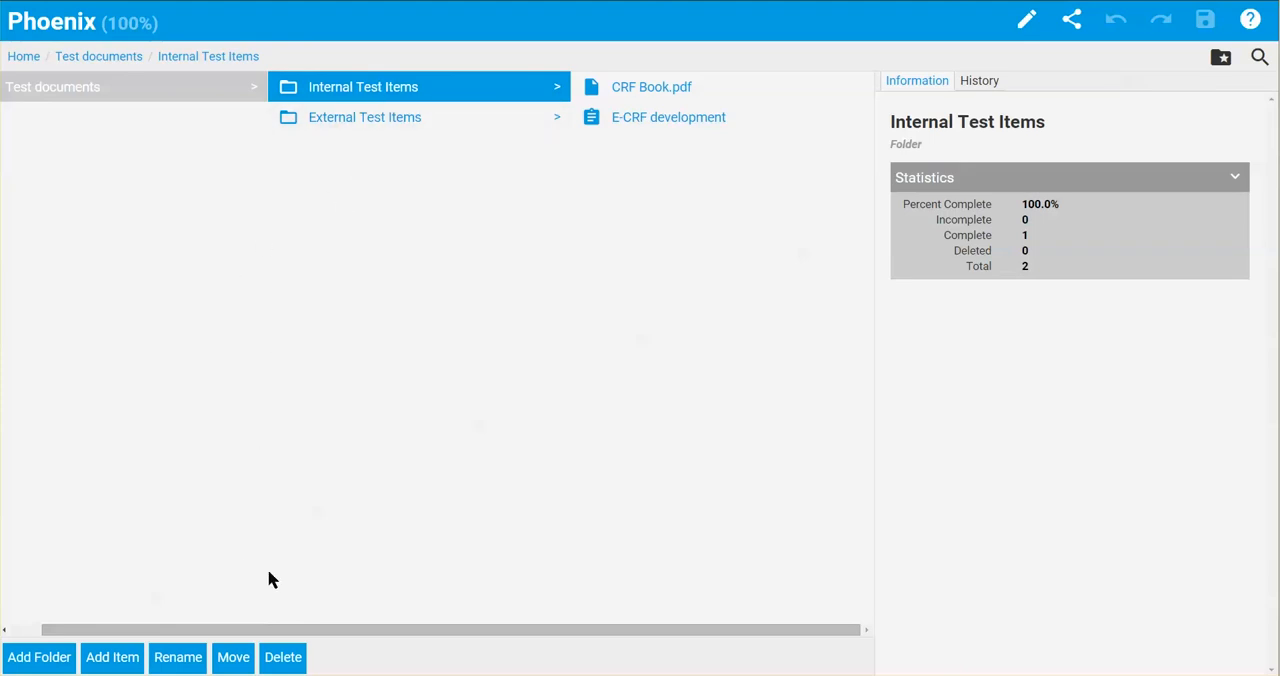
pyautogui.click(235, 660)
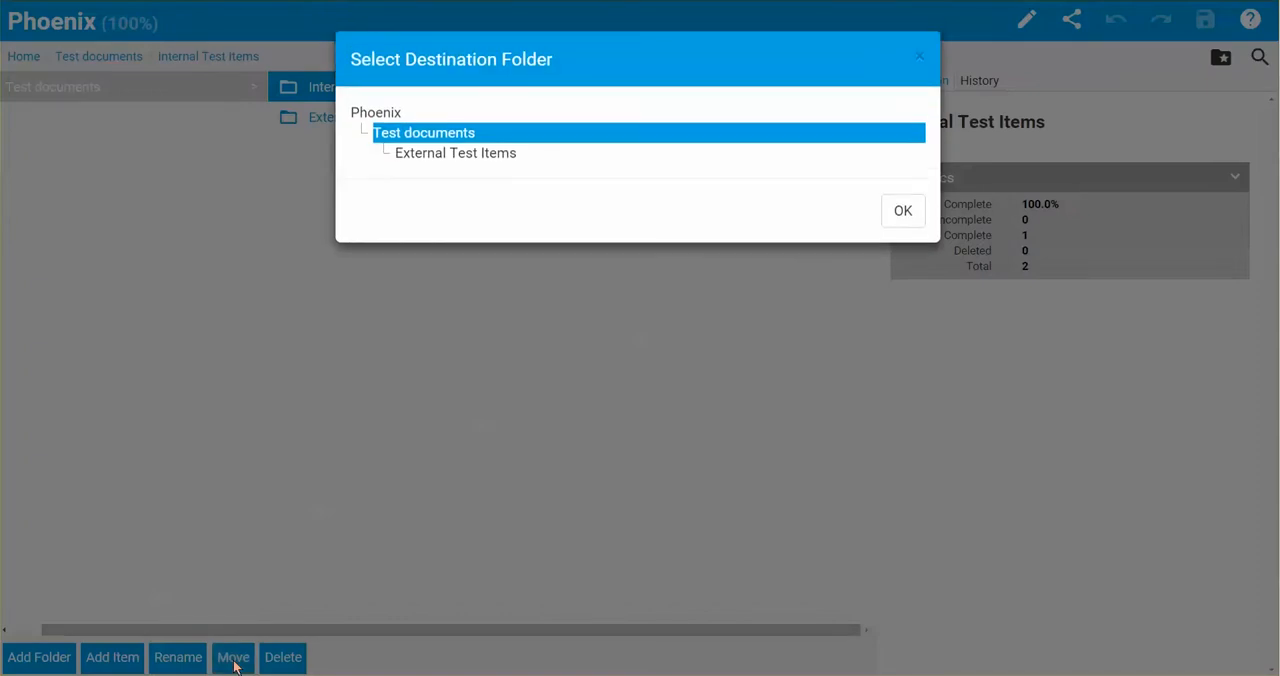
pyautogui.click(362, 115)
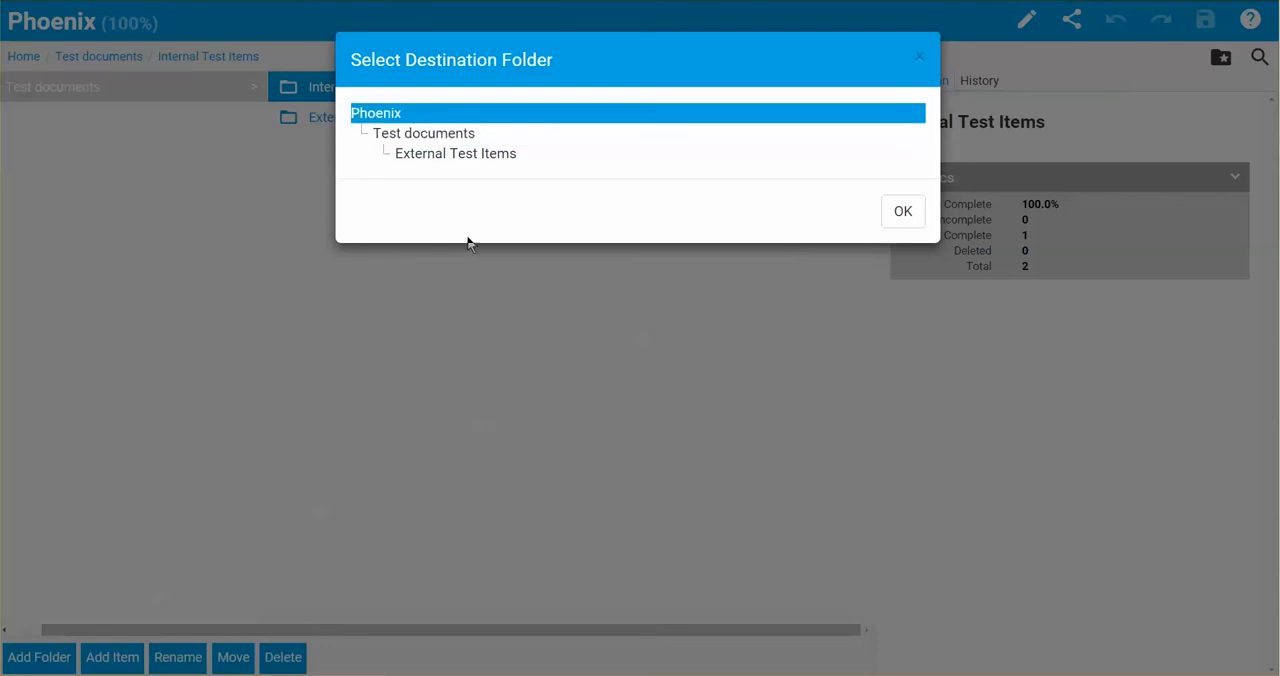
pyautogui.click(903, 214)
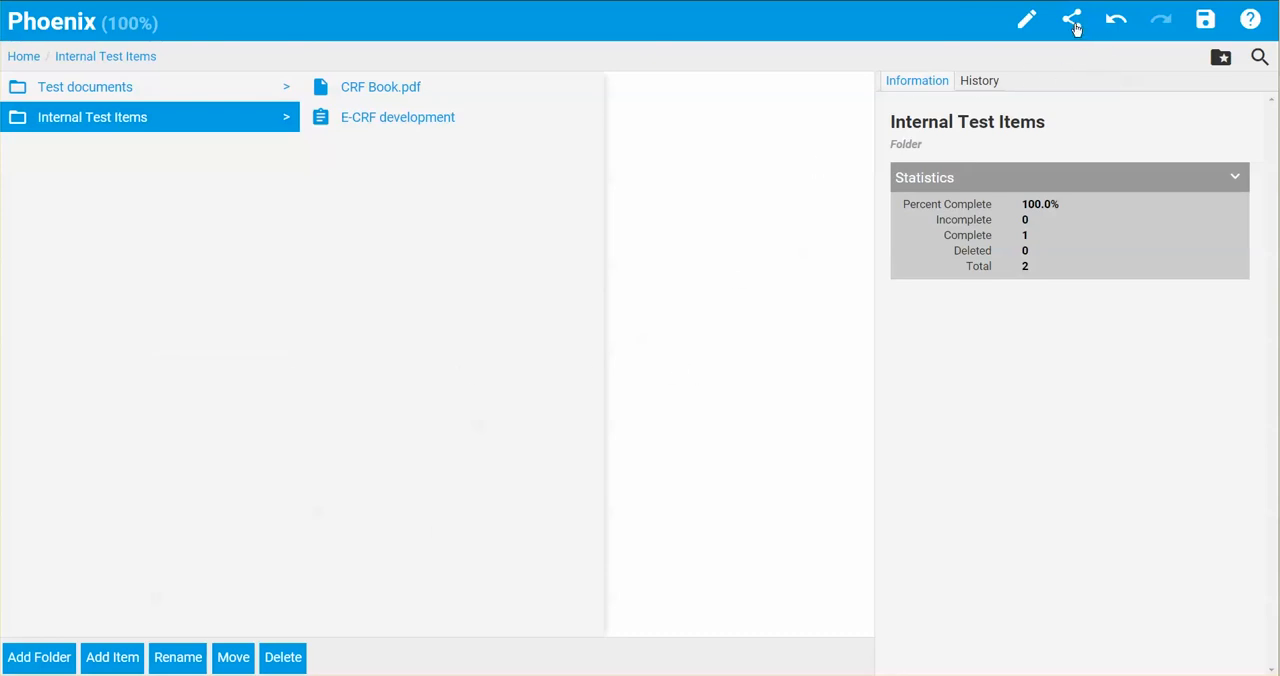
pyautogui.click(1205, 22)
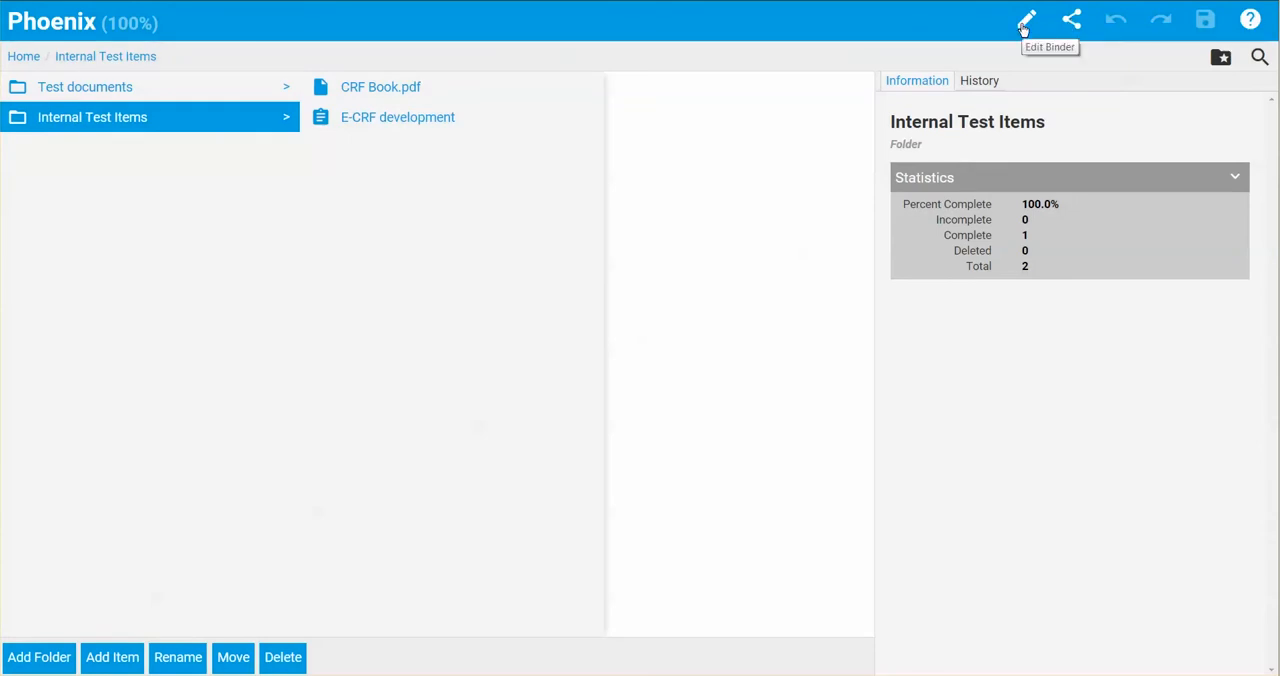
# - Review the Phoenix binder's name and security settings, and generate a share link for it without a password or expiration date
pyautogui.click(1024, 29)
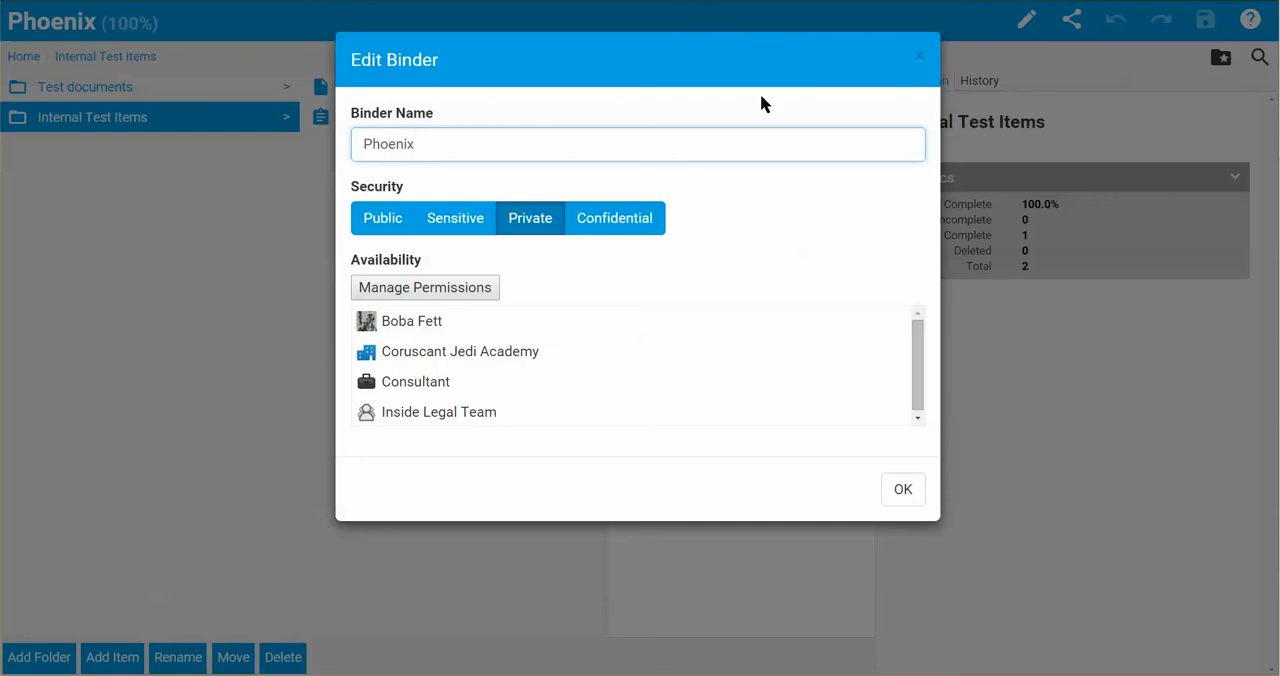
pyautogui.click(917, 62)
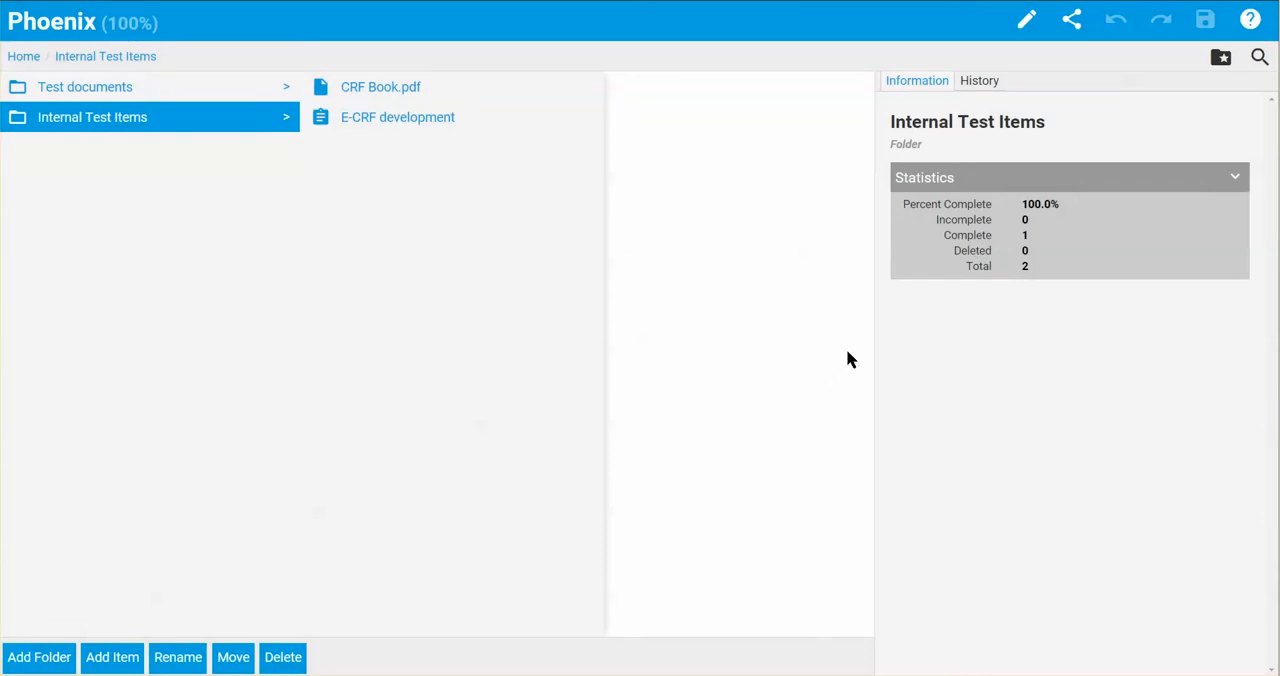
pyautogui.click(1069, 25)
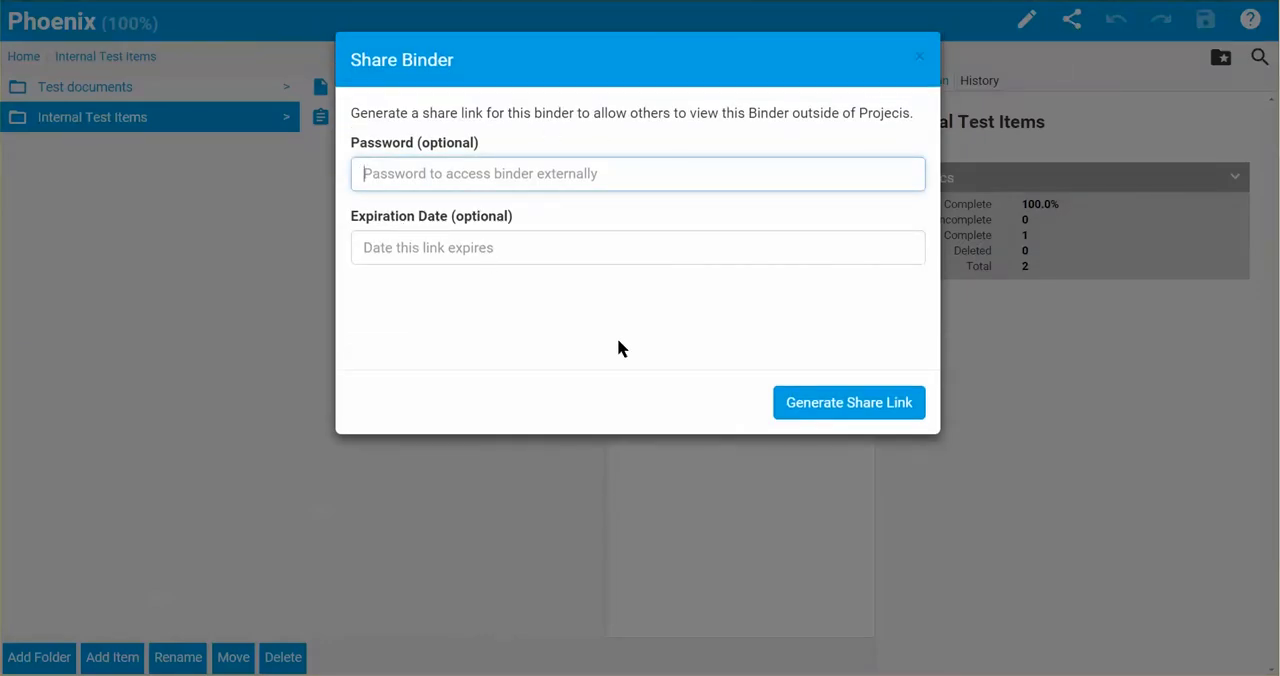
pyautogui.click(820, 402)
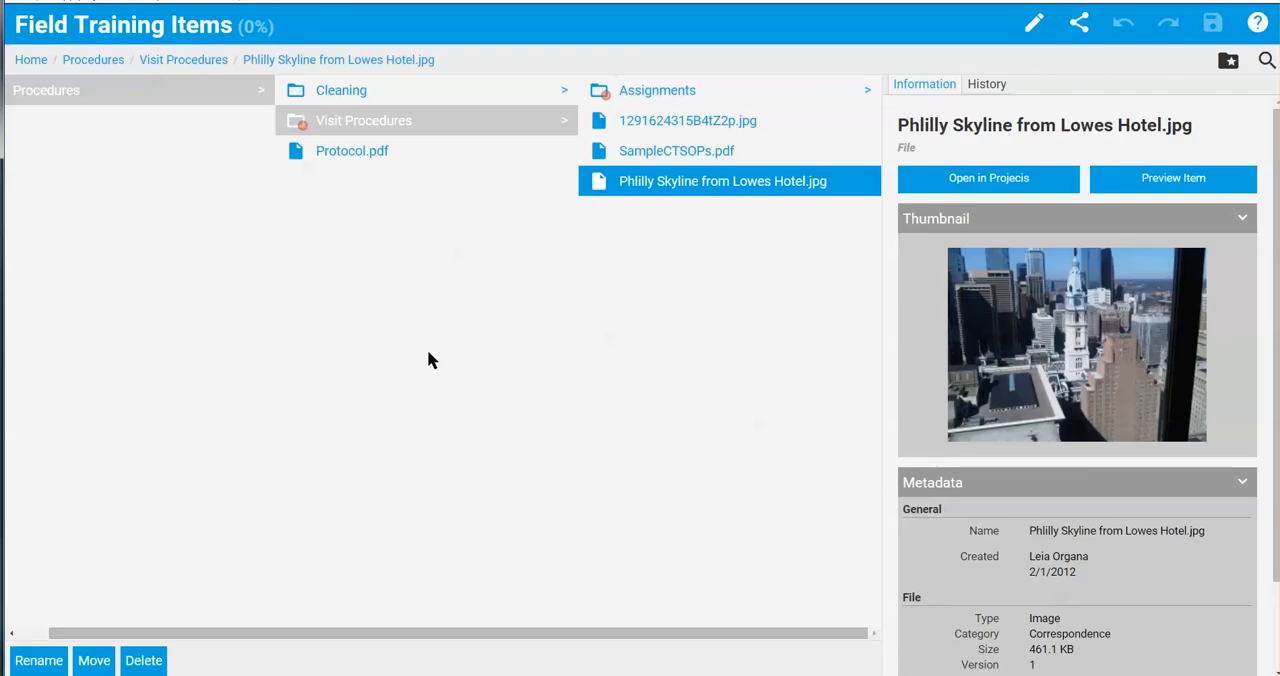
pyautogui.click(1032, 26)
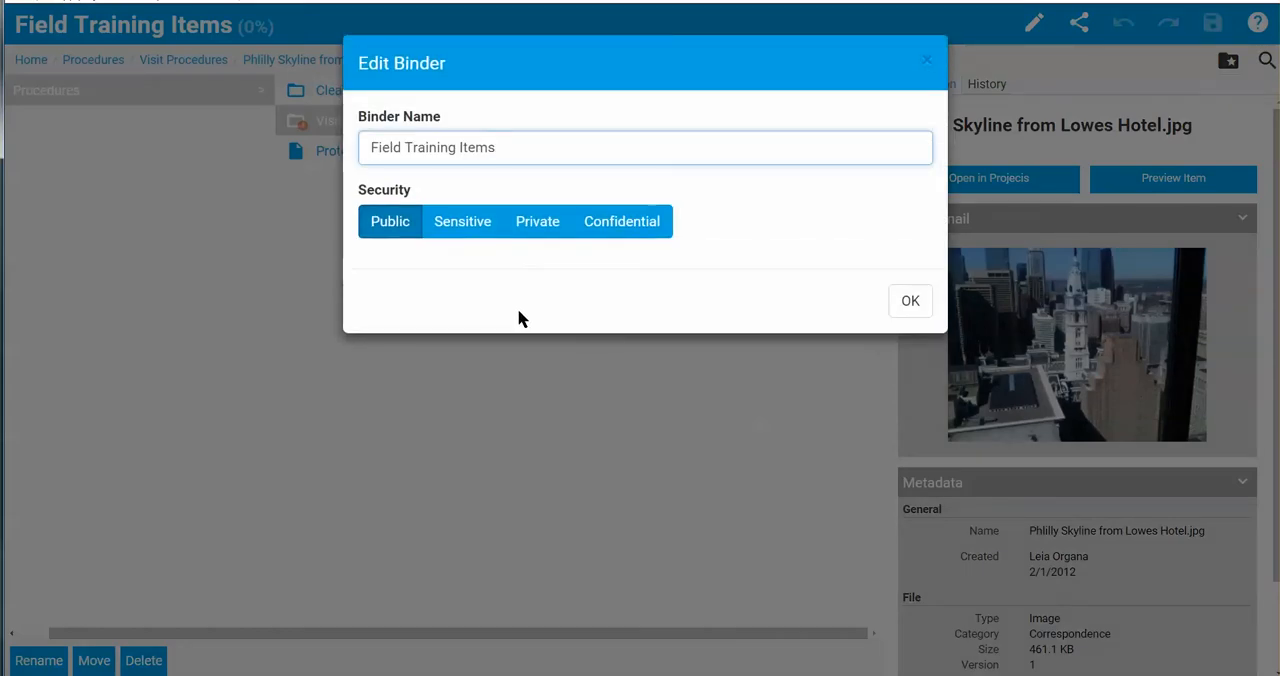
pyautogui.click(533, 226)
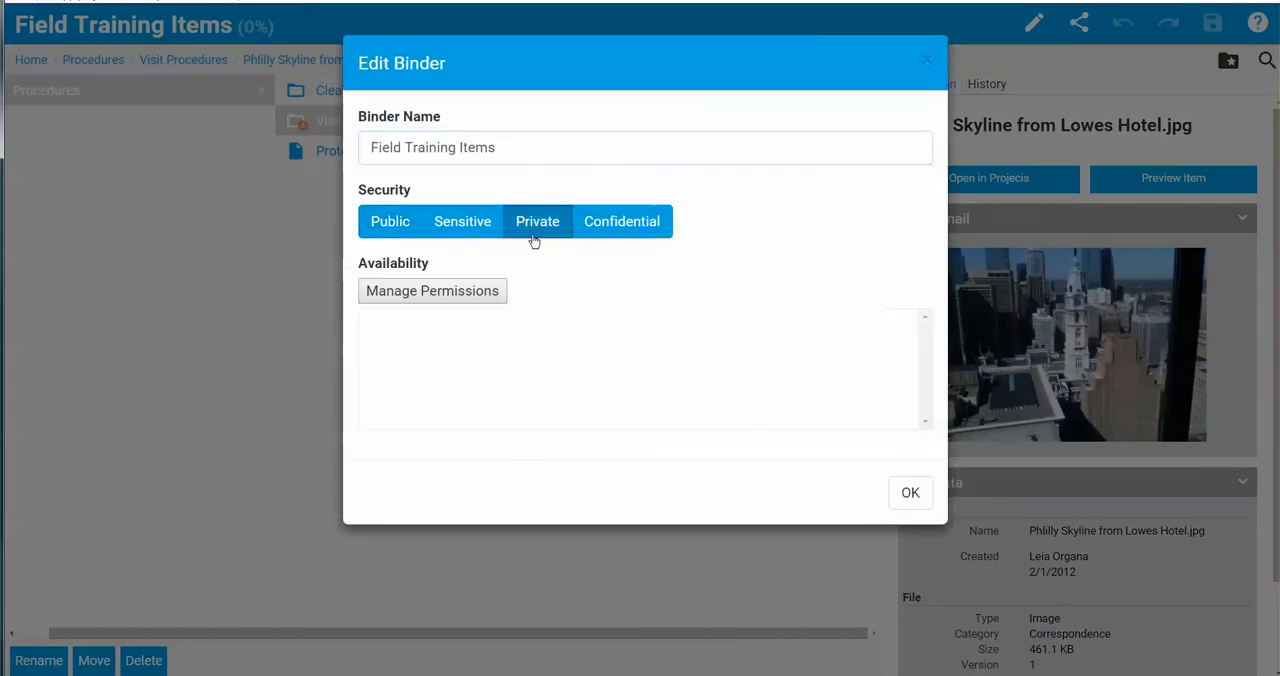
pyautogui.click(447, 290)
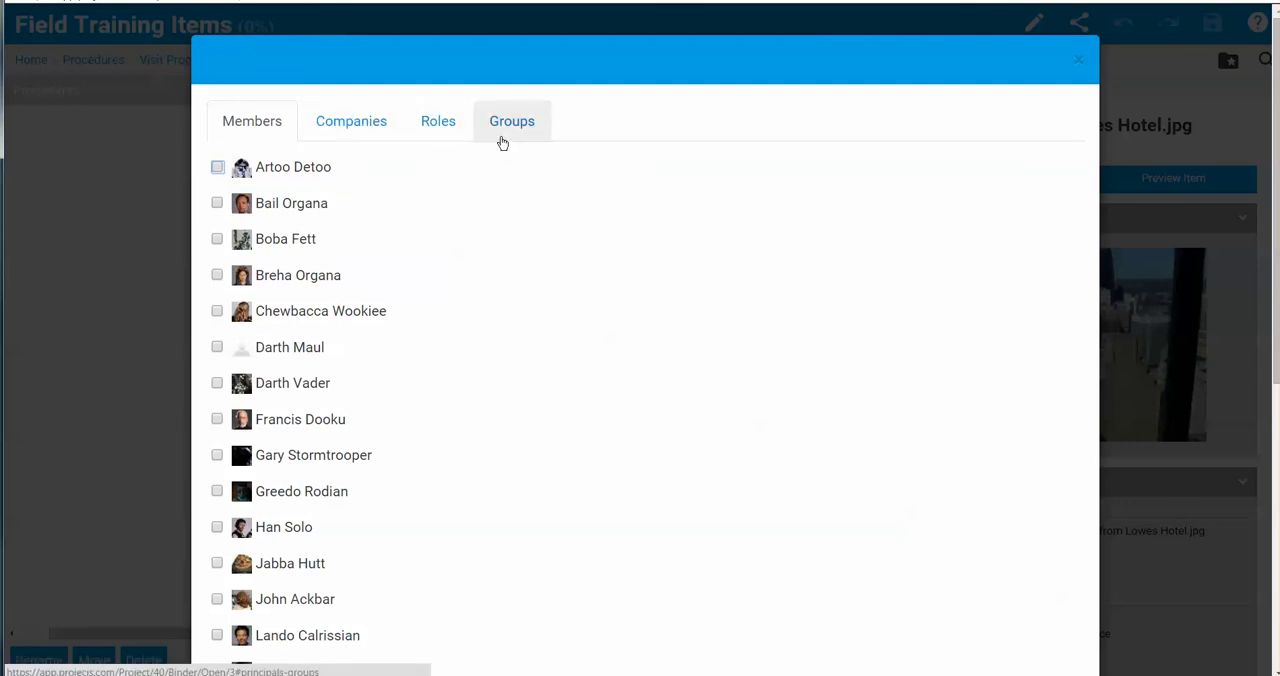
pyautogui.click(1078, 62)
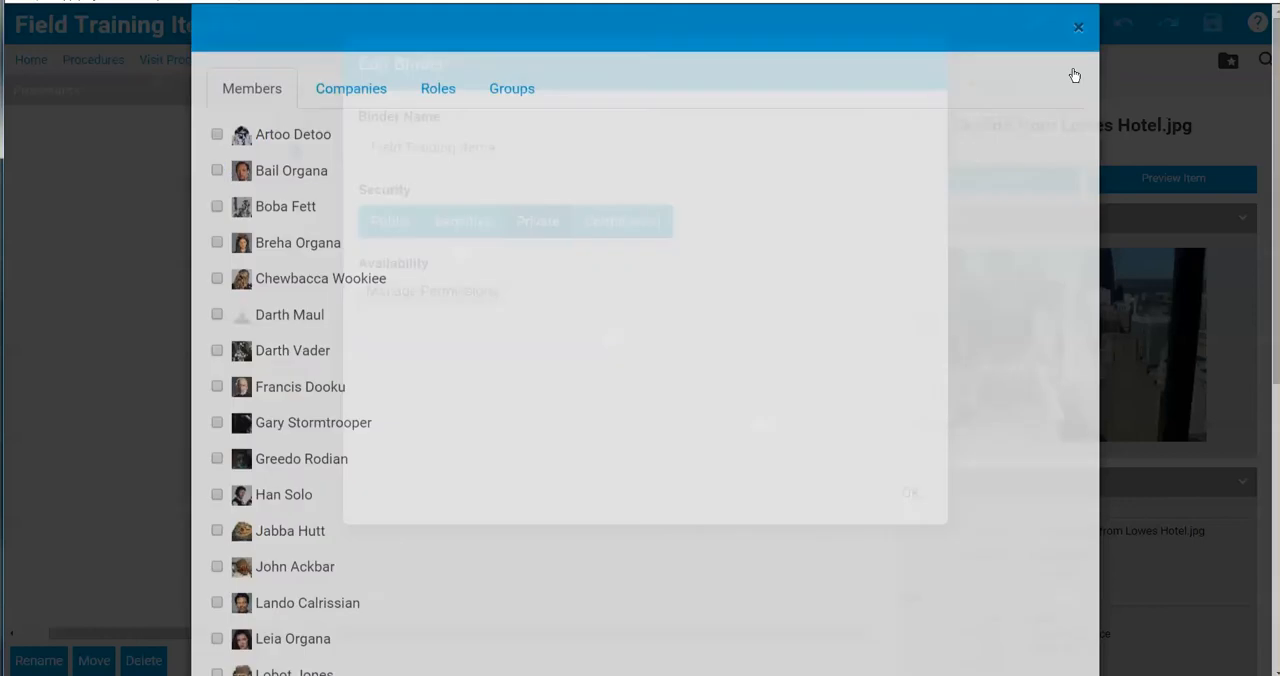
pyautogui.click(927, 61)
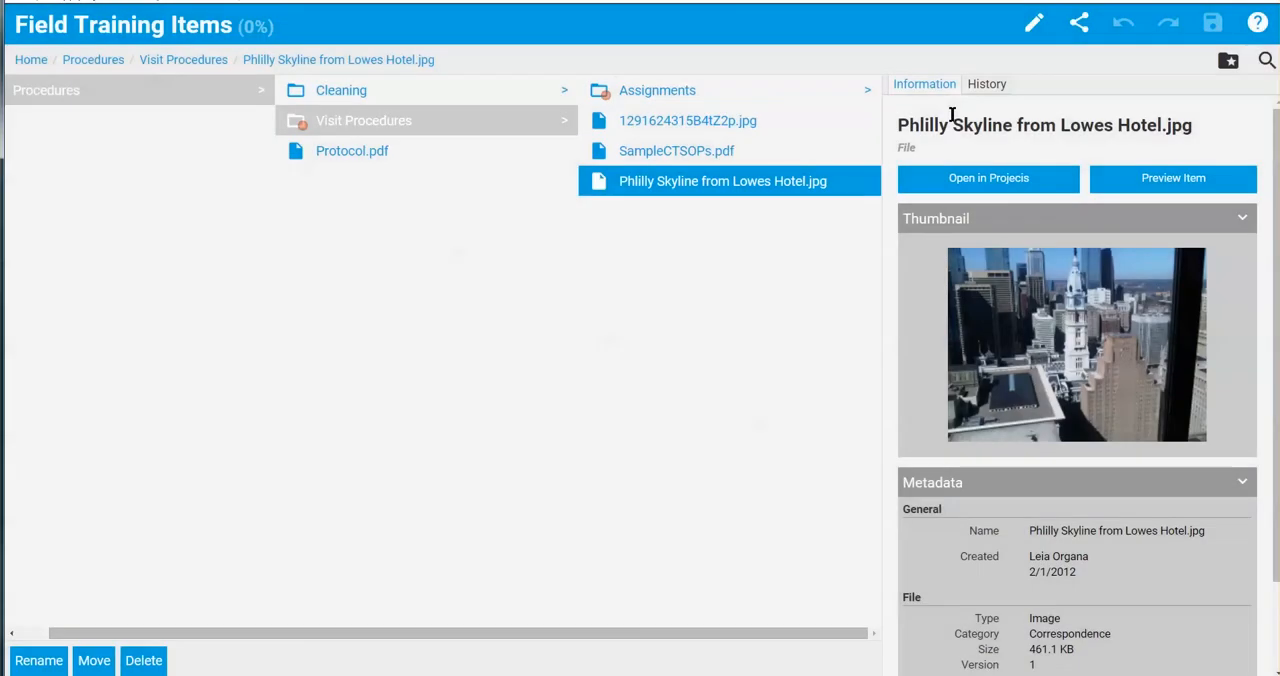
# - Generate a share link for the Field Training Items binder without a password or expiration date
pyautogui.click(1079, 23)
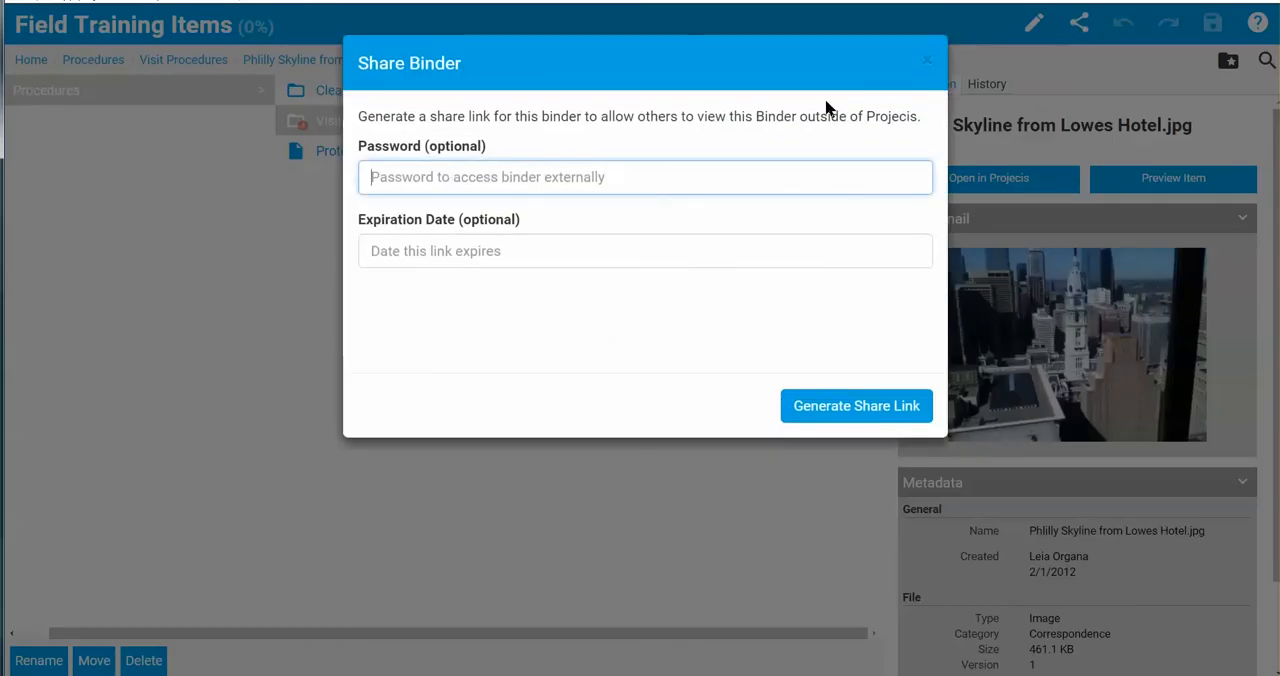
pyautogui.click(828, 405)
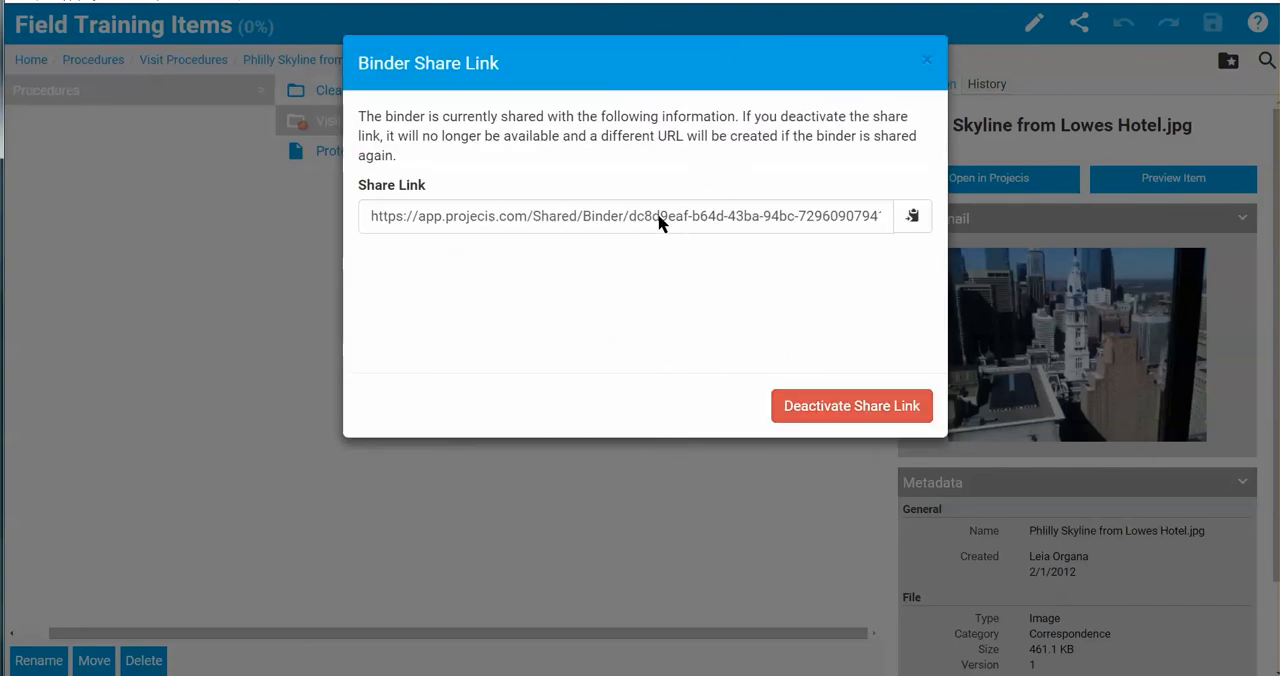